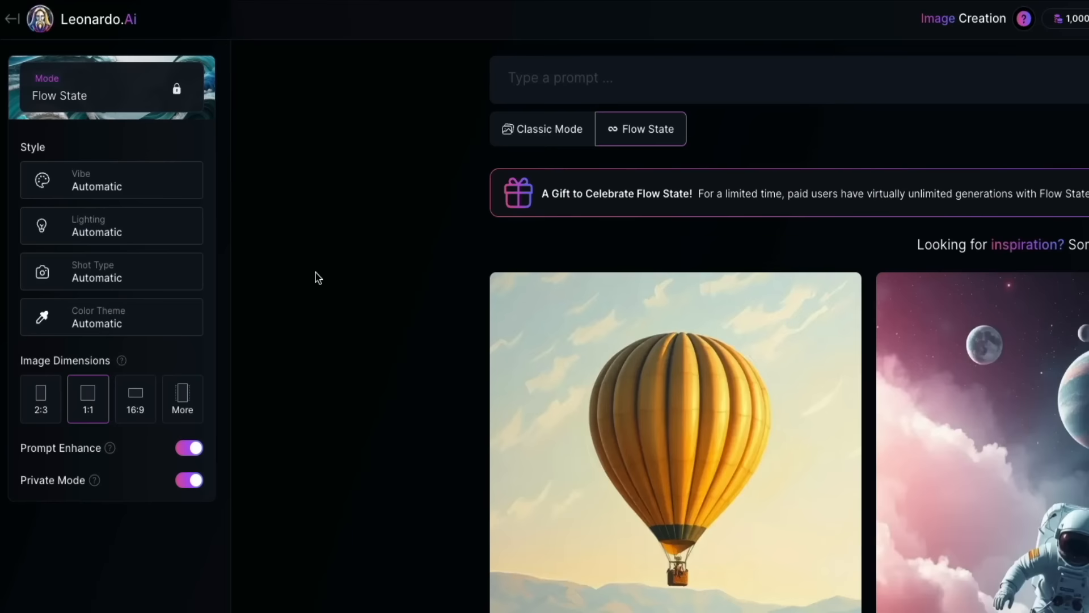
Step: Set the image style's vibe to Logo and close the style picker
{"action": "left_click", "coordinate": [113, 134]}
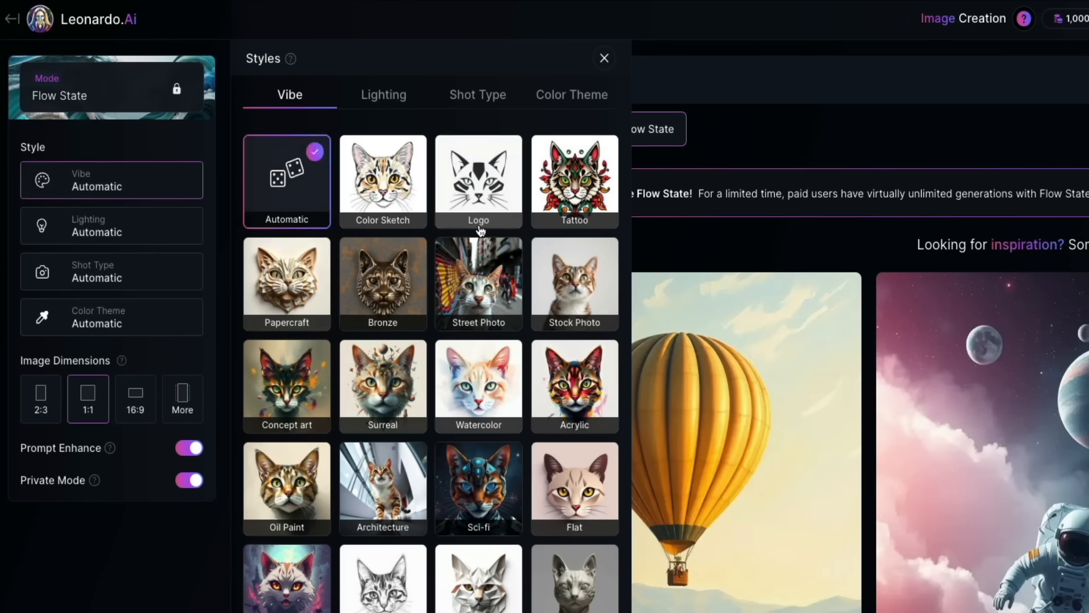
{"action": "left_click", "coordinate": [481, 222]}
{"action": "left_click", "coordinate": [606, 59]}
Step: Generate images from the prompt "A logo for a real estate agency featuring the text - Summit Realty"
{"action": "left_click", "coordinate": [639, 86]}
{"action": "type", "text": "A logo for a real estate agency featuring the text - Summit Realty"}
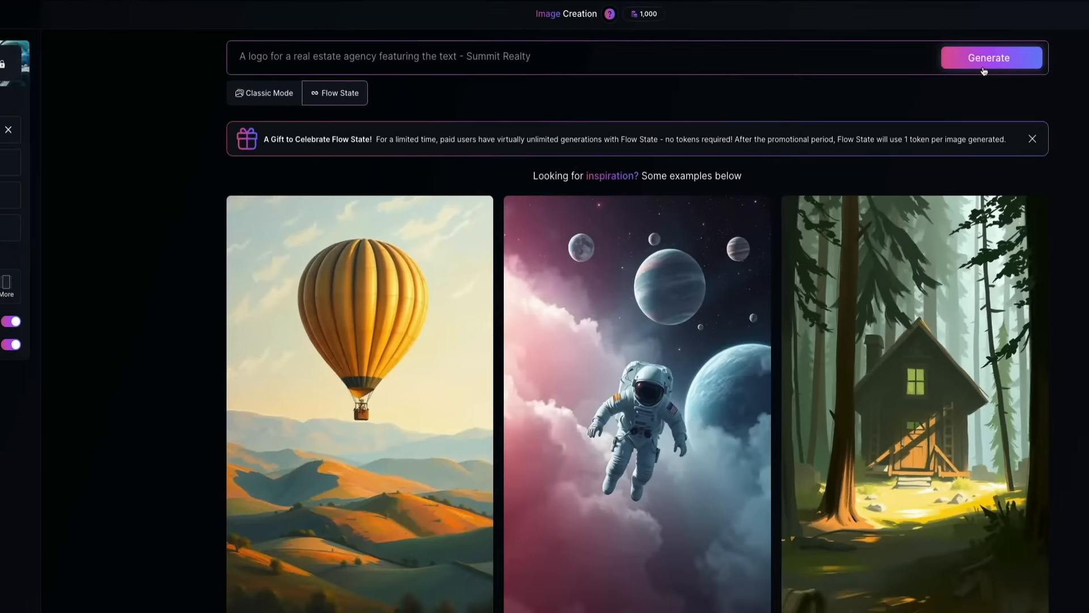
{"action": "left_click", "coordinate": [890, 51]}
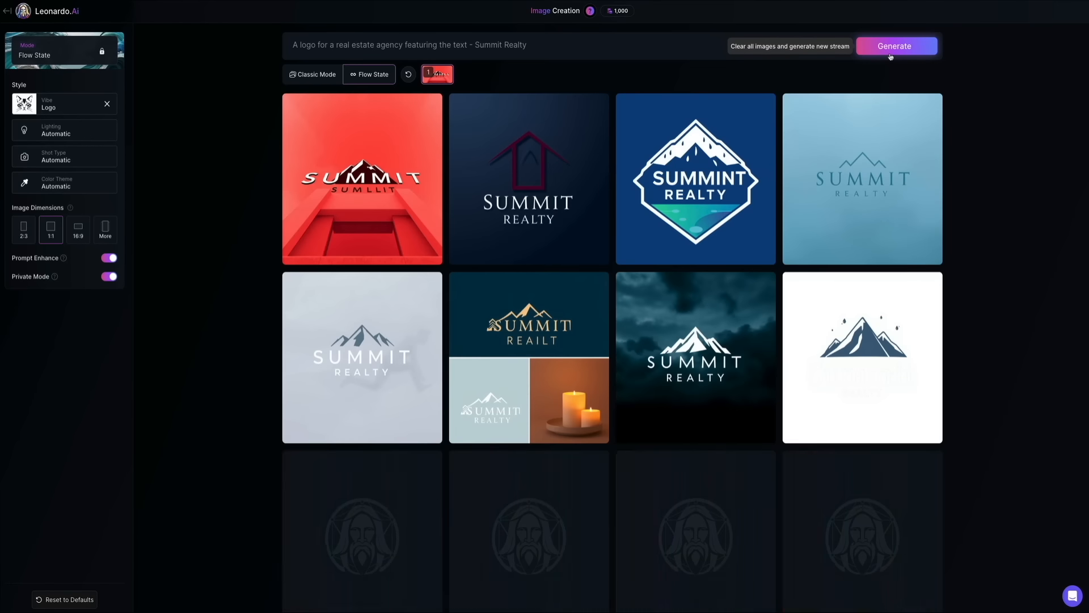
Step: Generate more images like the black Summit Realty result with Logo vibe, Low Key lighting and Iridescent color theme
{"action": "scroll", "coordinate": [1005, 313], "scroll_direction": "down", "scroll_amount": 1}
{"action": "scroll", "coordinate": [1005, 314], "scroll_direction": "down", "scroll_amount": 3}
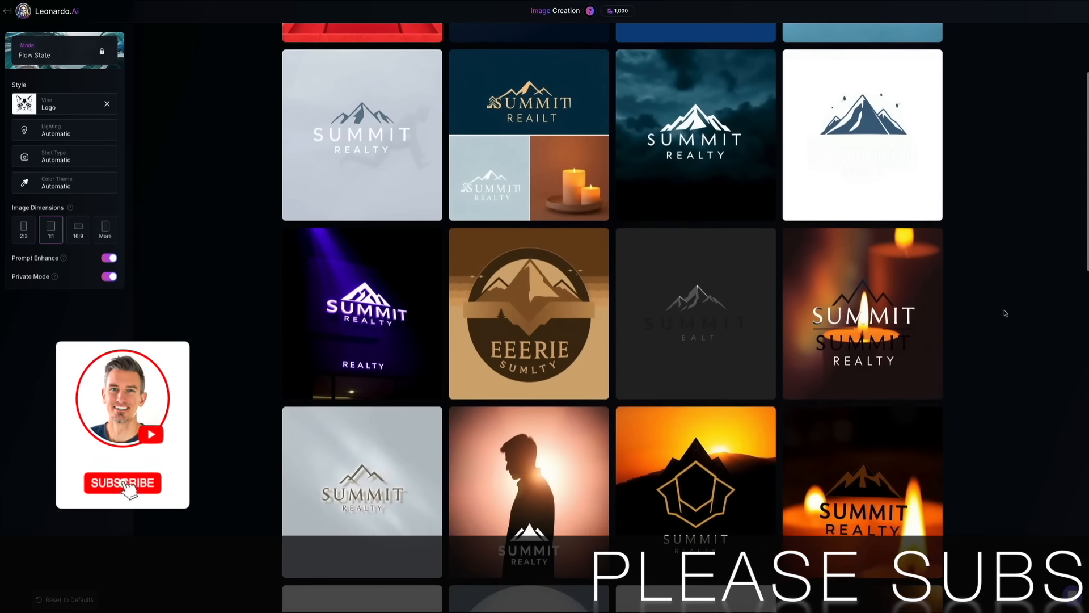
{"action": "scroll", "coordinate": [1006, 313], "scroll_direction": "down", "scroll_amount": 6}
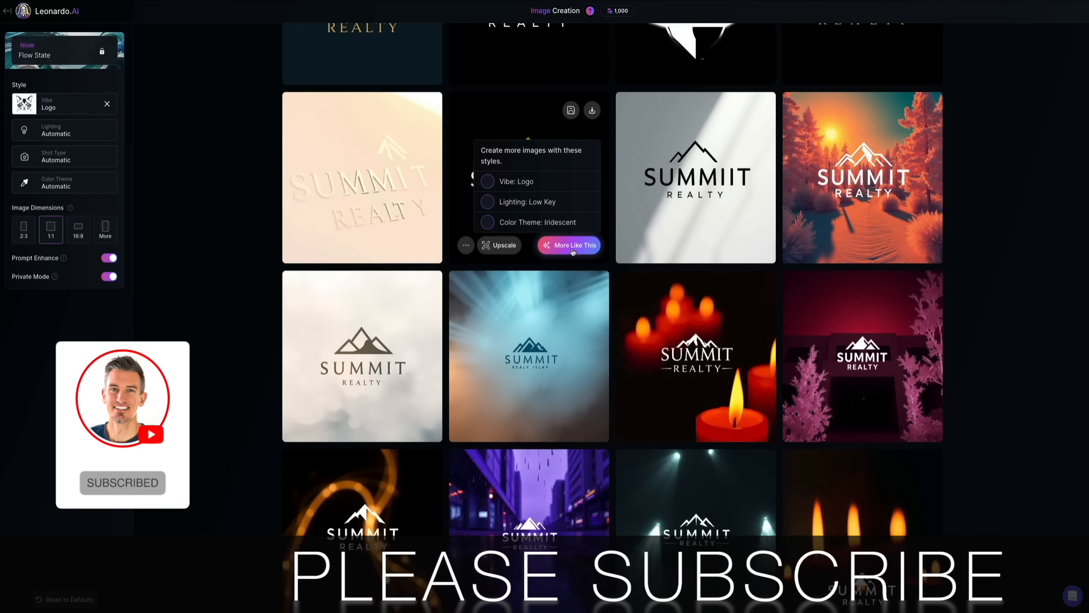
{"action": "left_click", "coordinate": [573, 246]}
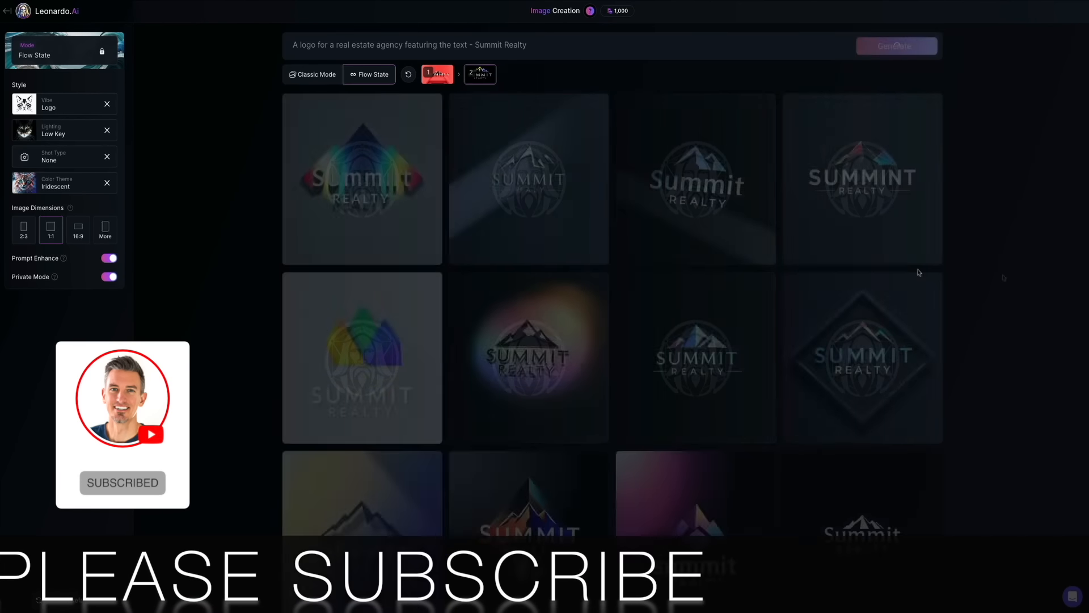
Step: Look through the newly generated Low Key, Iridescent variations of the Summit Realty logo
{"action": "scroll", "coordinate": [1002, 276], "scroll_direction": "down", "scroll_amount": 2}
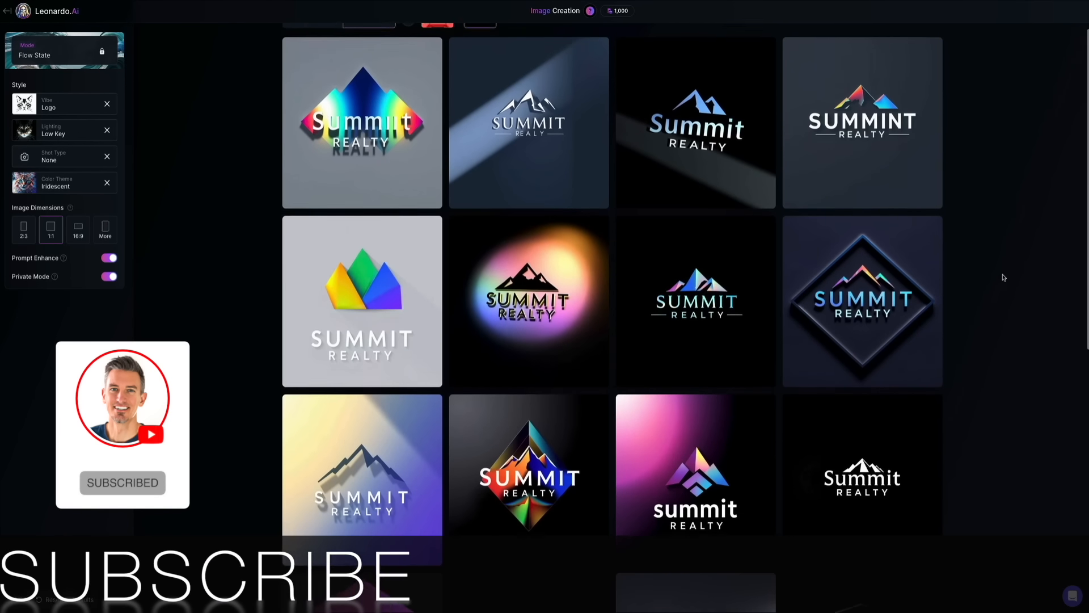
{"action": "scroll", "coordinate": [1004, 277], "scroll_direction": "down", "scroll_amount": 3}
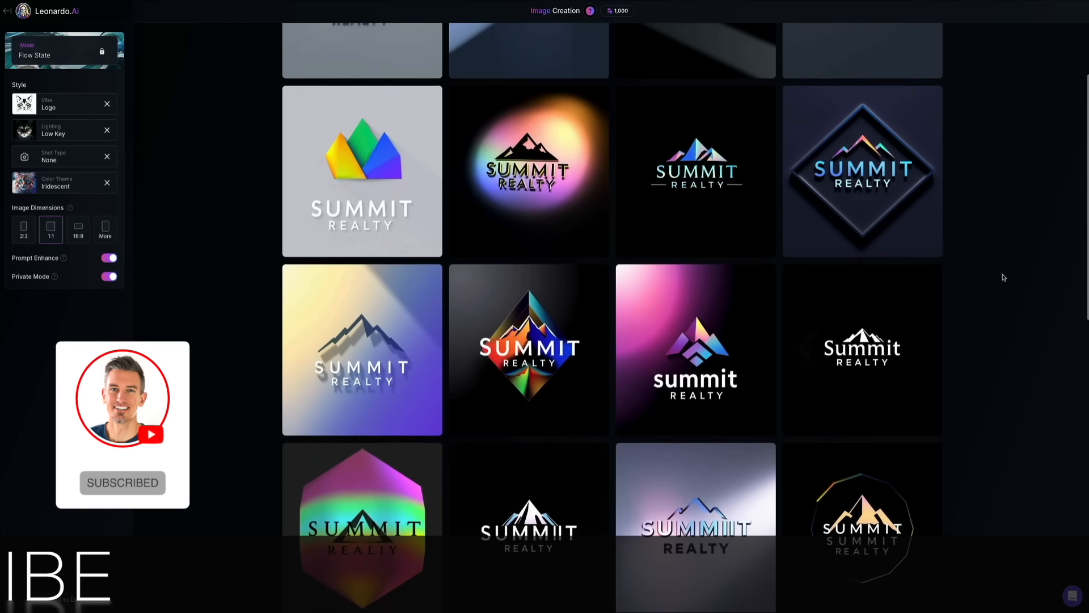
{"action": "scroll", "coordinate": [1004, 277], "scroll_direction": "down", "scroll_amount": 2}
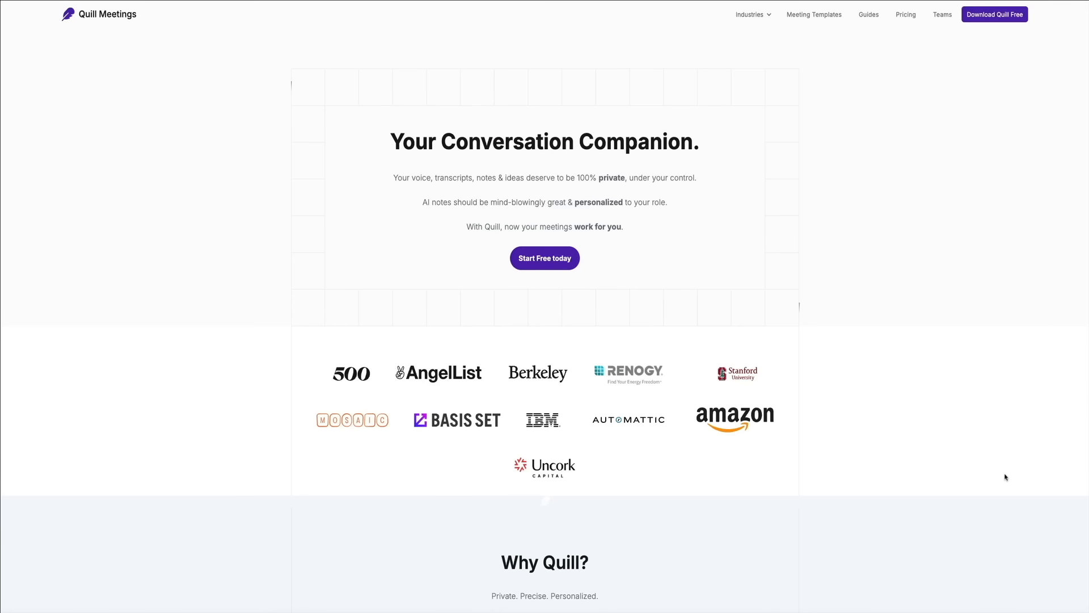
Step: Switch to the Quill Meetings website, look through its home page and show the Followups feature
{"action": "scroll", "coordinate": [1005, 477], "scroll_direction": "down", "scroll_amount": 3}
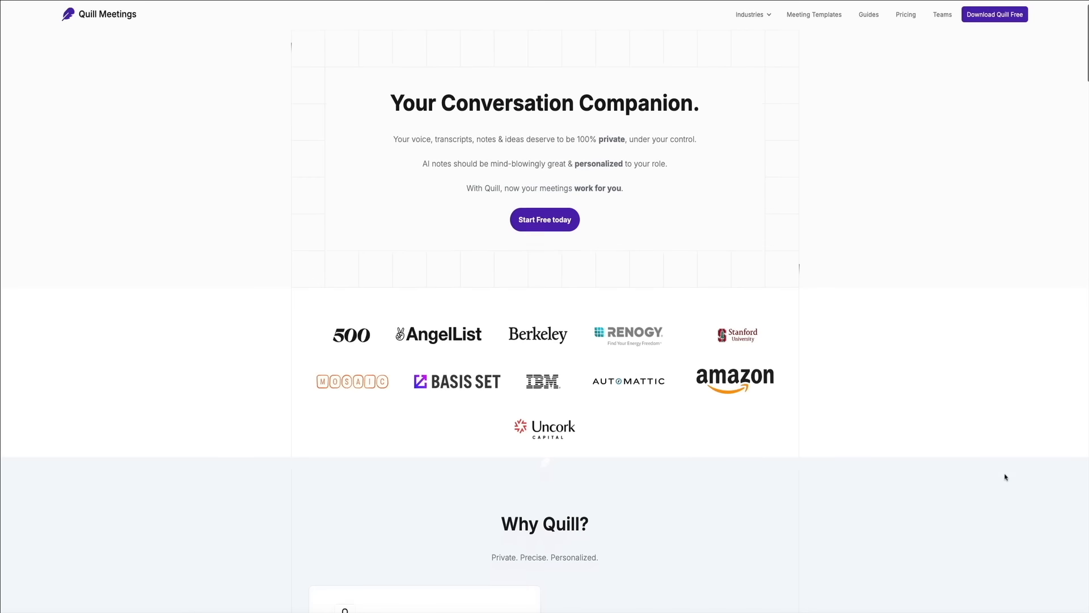
{"action": "scroll", "coordinate": [1005, 477], "scroll_direction": "down", "scroll_amount": 2}
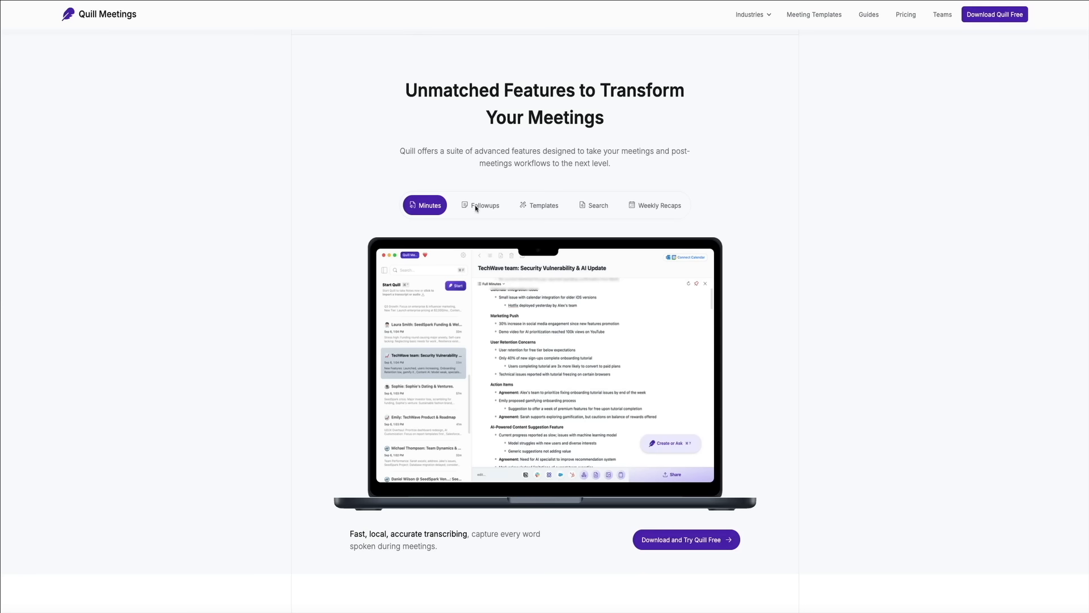
{"action": "left_click", "coordinate": [476, 207]}
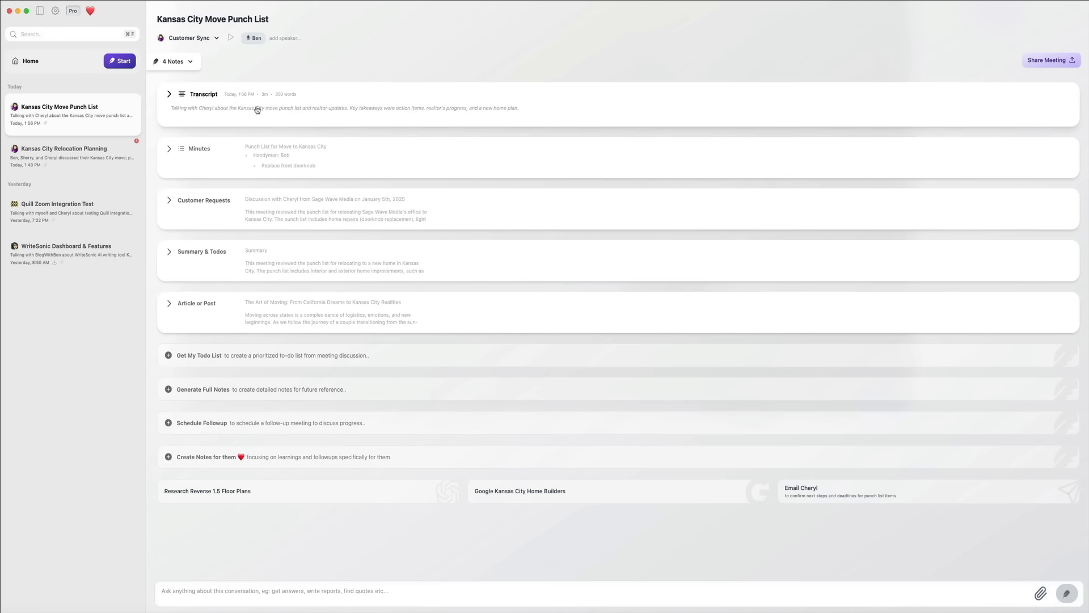
Step: In the Quill app, review the Kansas City Move Punch List meeting's Transcript, Minutes and Summary & Todos notes, collapsing each after reading
{"action": "left_click", "coordinate": [201, 95]}
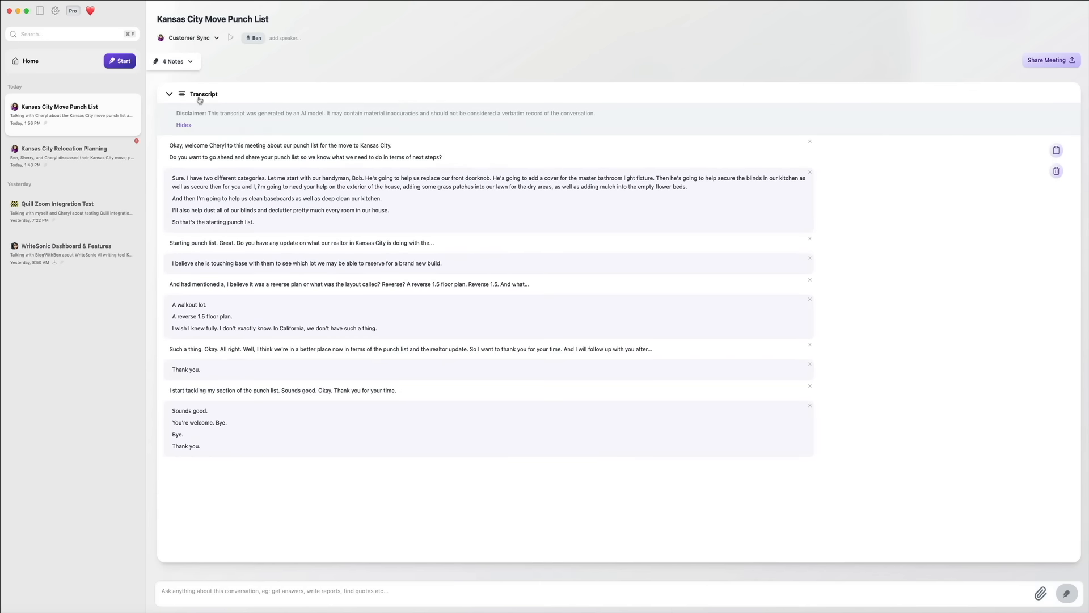
{"action": "left_click", "coordinate": [133, 60]}
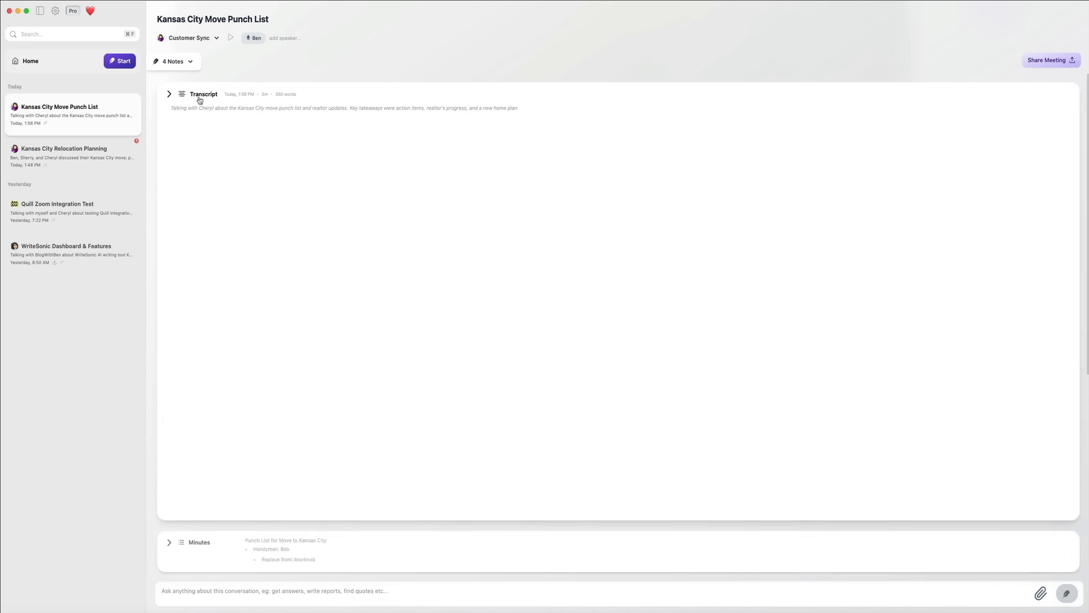
{"action": "left_click", "coordinate": [177, 157]}
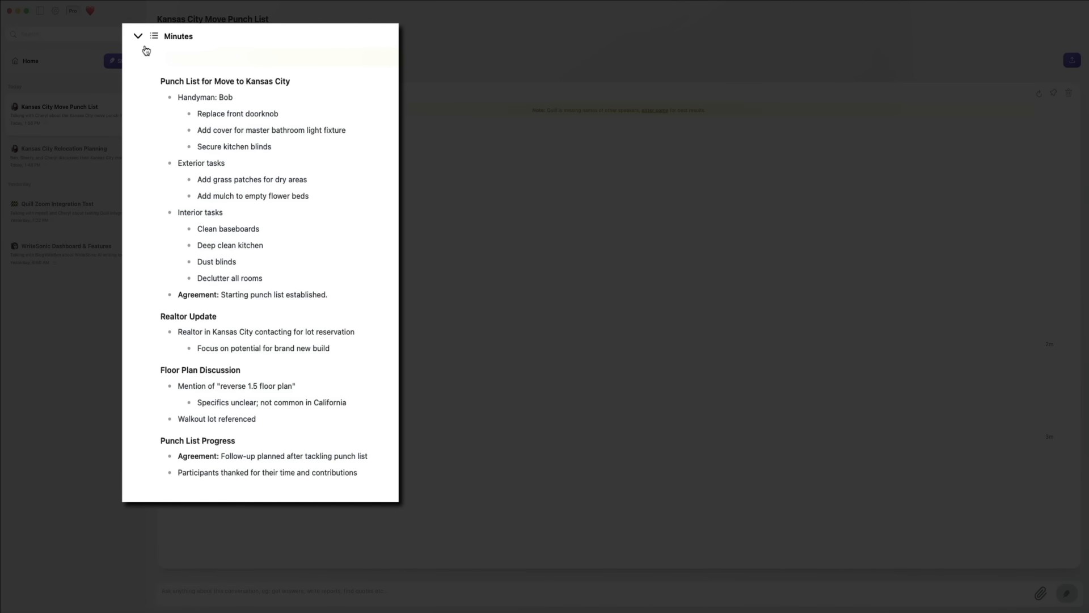
{"action": "left_click", "coordinate": [170, 96]}
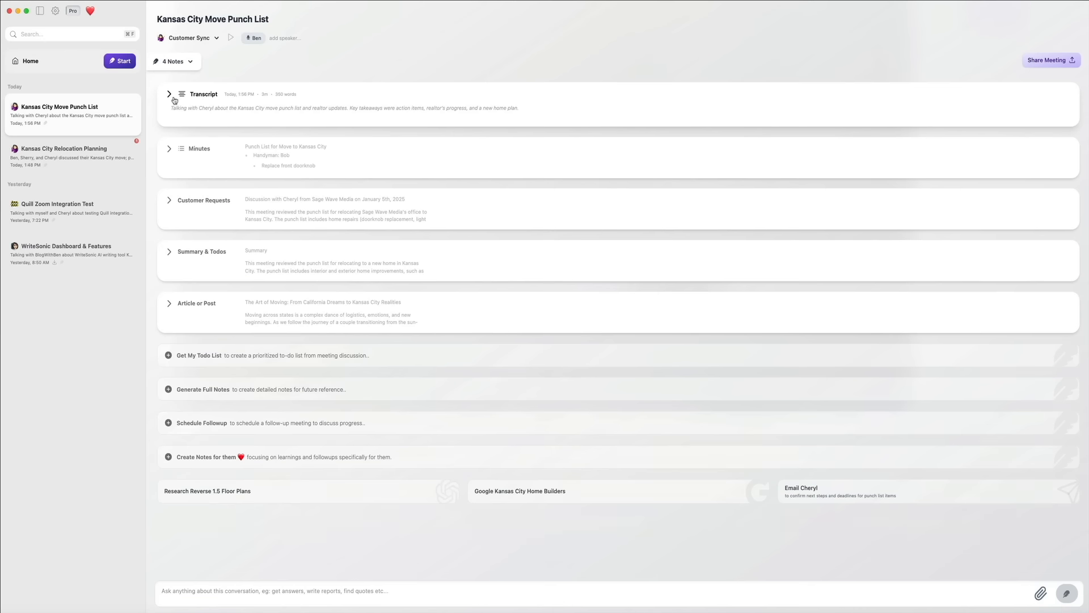
{"action": "left_click", "coordinate": [170, 254]}
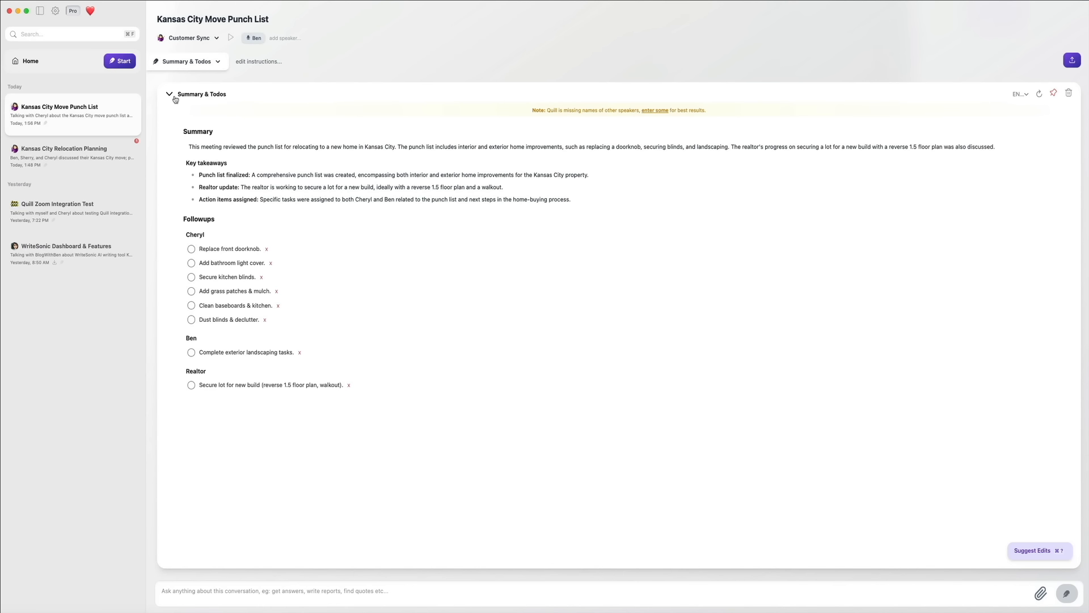
{"action": "left_click", "coordinate": [174, 97]}
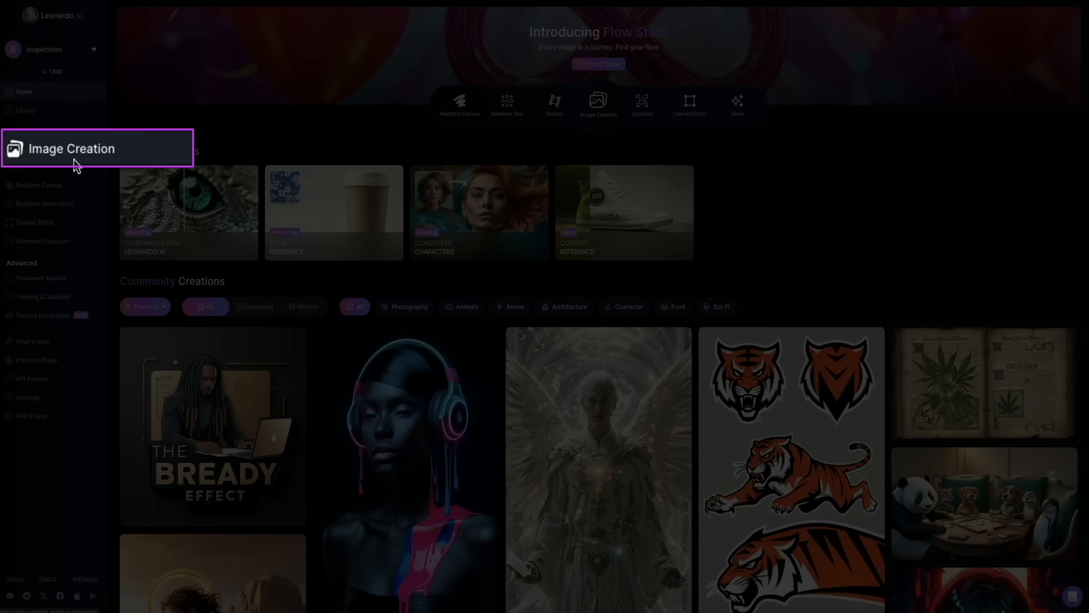
Step: Switch to Leonardo.Ai, open Image Creation in Flow State mode and set the vibe to Logo
{"action": "left_click", "coordinate": [74, 166]}
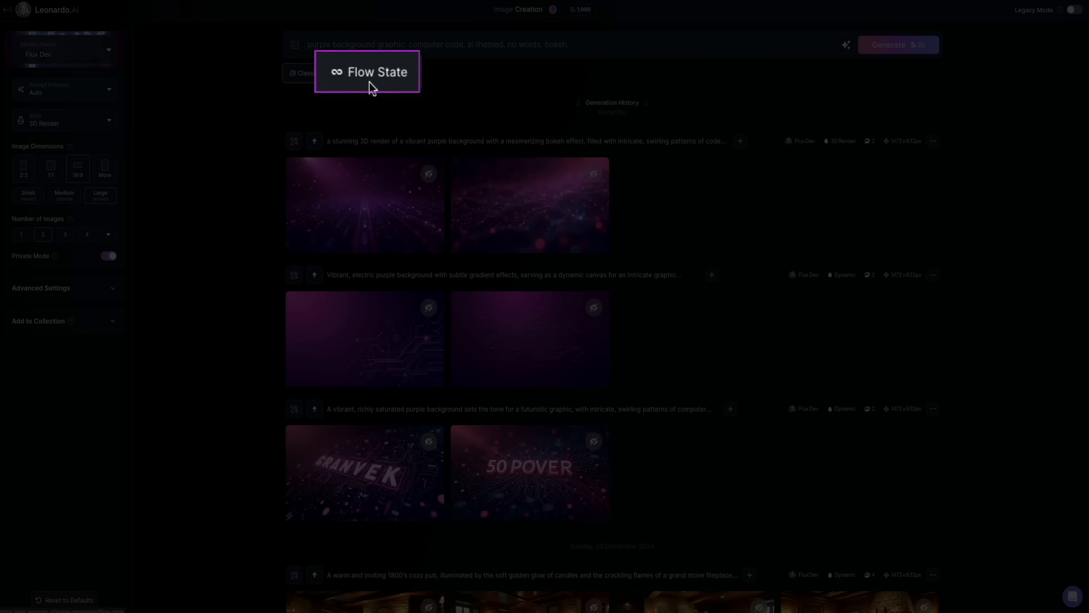
{"action": "left_click", "coordinate": [370, 81]}
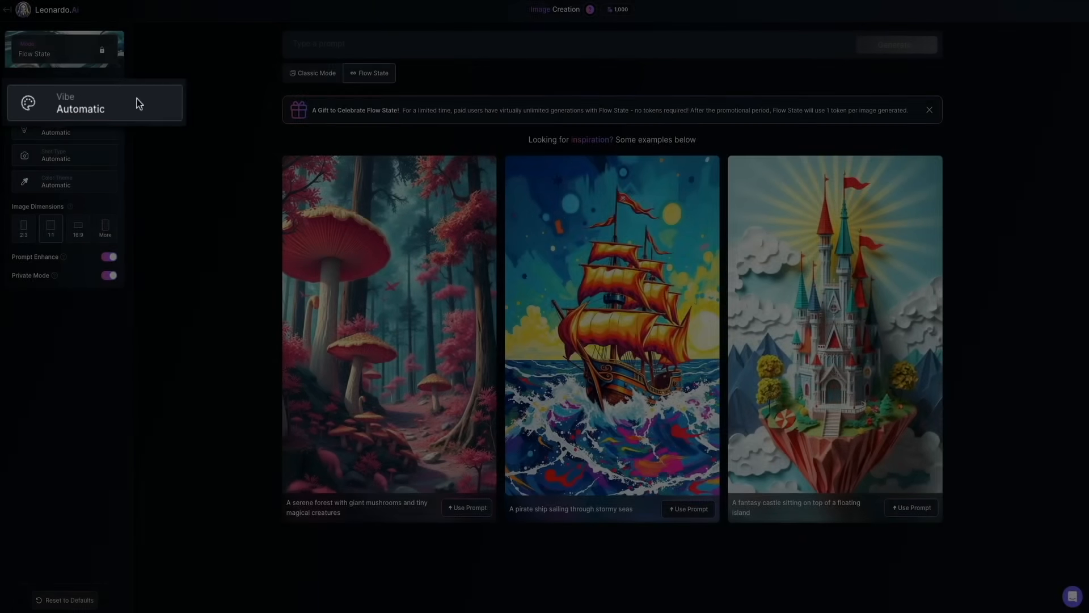
{"action": "left_click", "coordinate": [91, 102]}
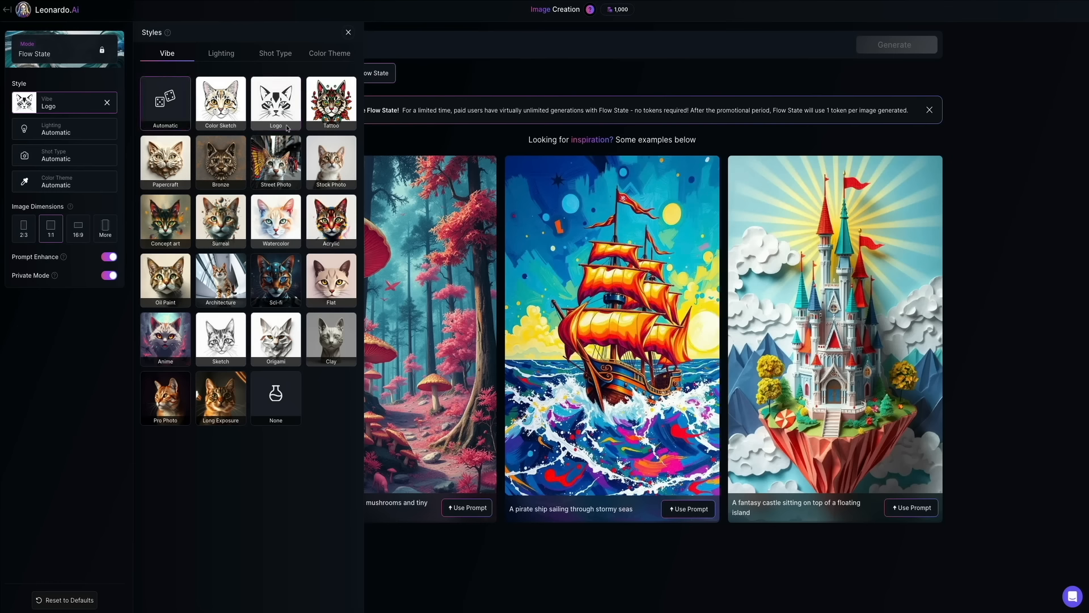
{"action": "left_click", "coordinate": [287, 127]}
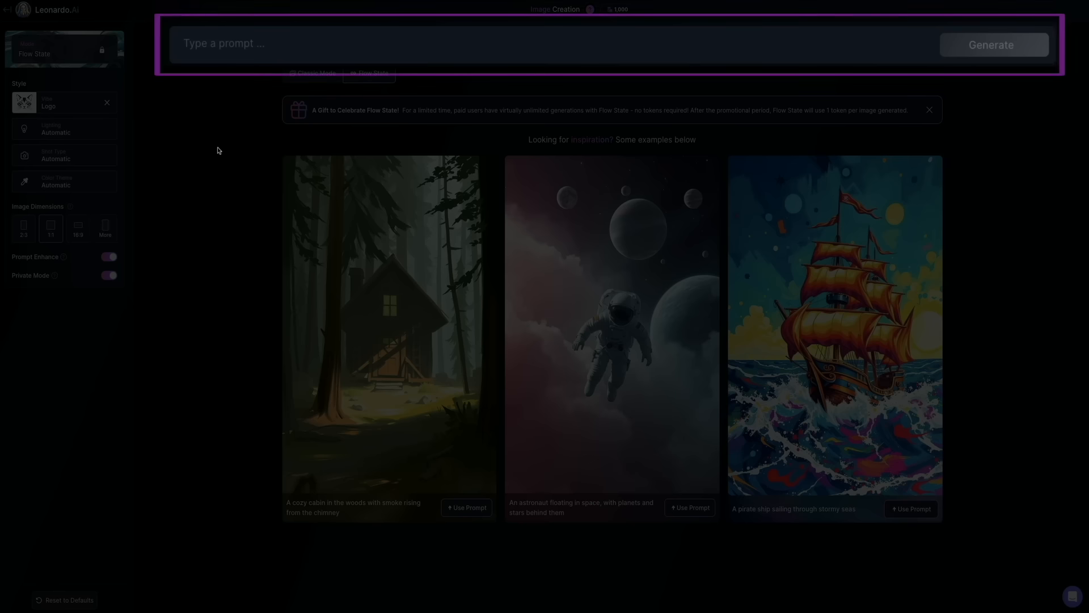
Step: Generate images from the prompt "a logo for a personal trainer with the text - Ignite Fitness"
{"action": "left_click", "coordinate": [201, 45]}
{"action": "type", "text": "a logo "}
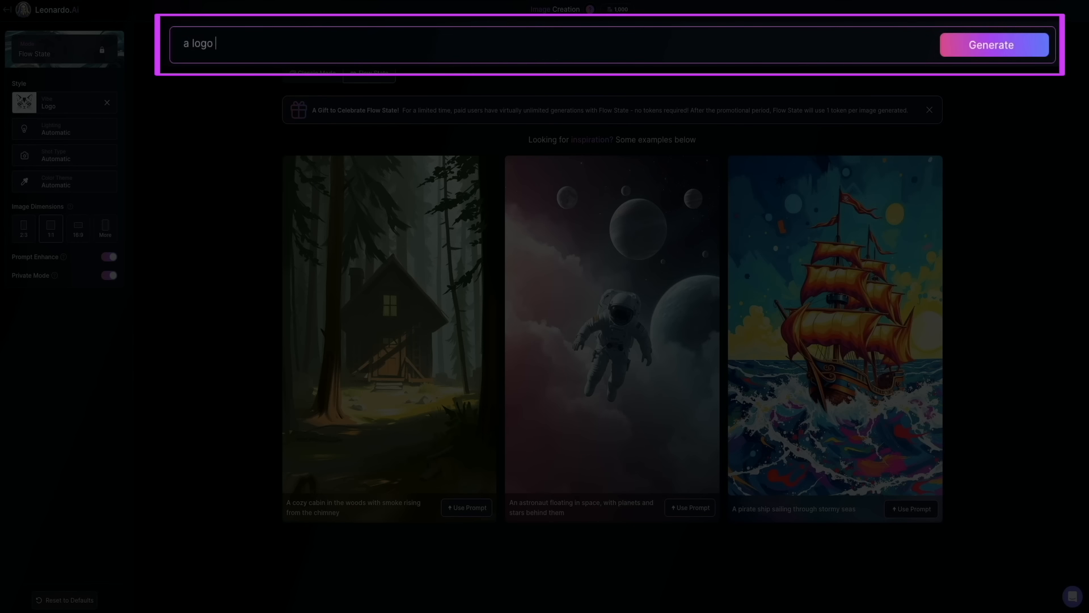
{"action": "type", "text": "for a personal trainer with the"}
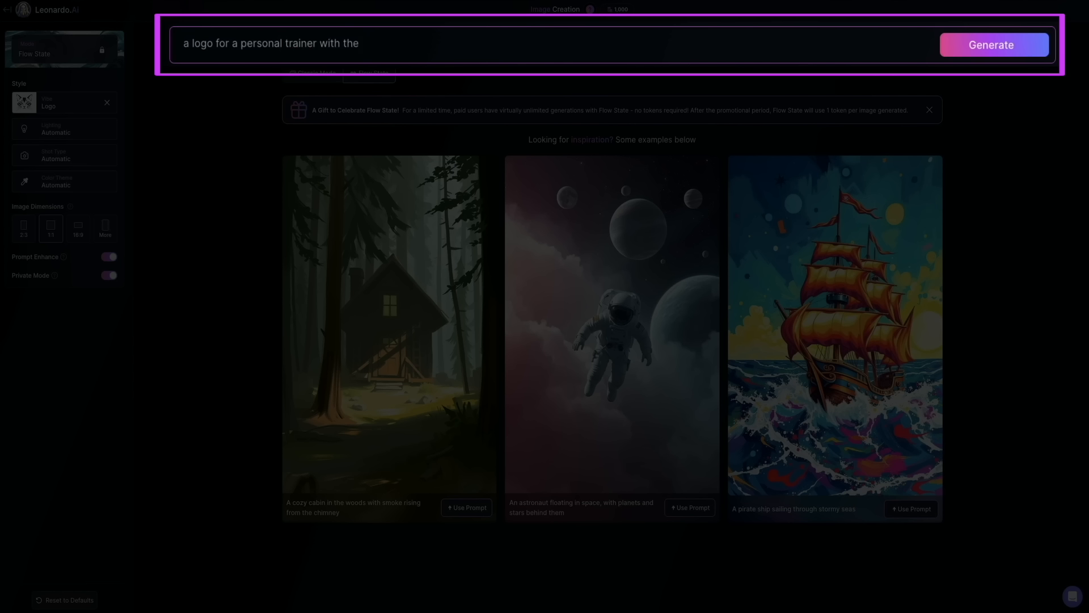
{"action": "type", "text": " text - Ignite Fitness"}
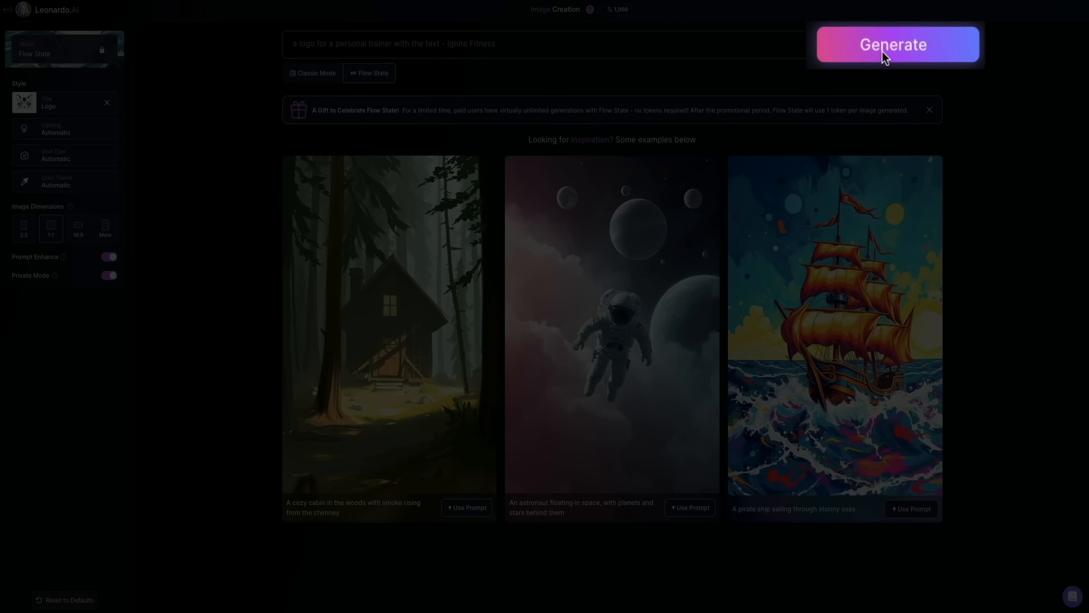
{"action": "left_click", "coordinate": [888, 50]}
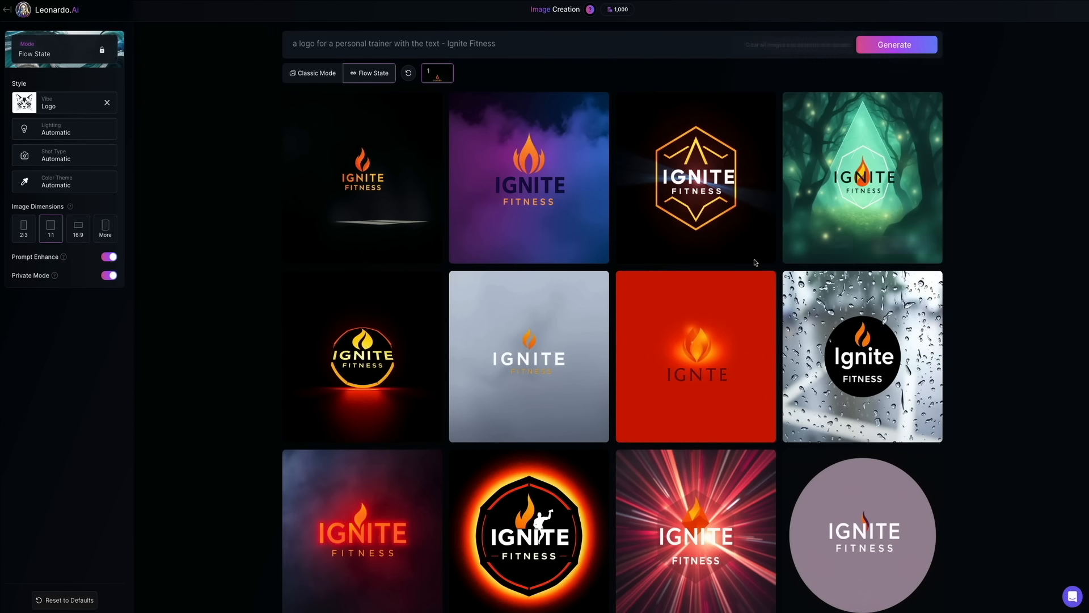
Step: Look through the generated Ignite Fitness logos and open the one with an orange, blue and green flame on black
{"action": "scroll", "coordinate": [754, 263], "scroll_direction": "down", "scroll_amount": 3}
{"action": "scroll", "coordinate": [749, 270], "scroll_direction": "down", "scroll_amount": 5}
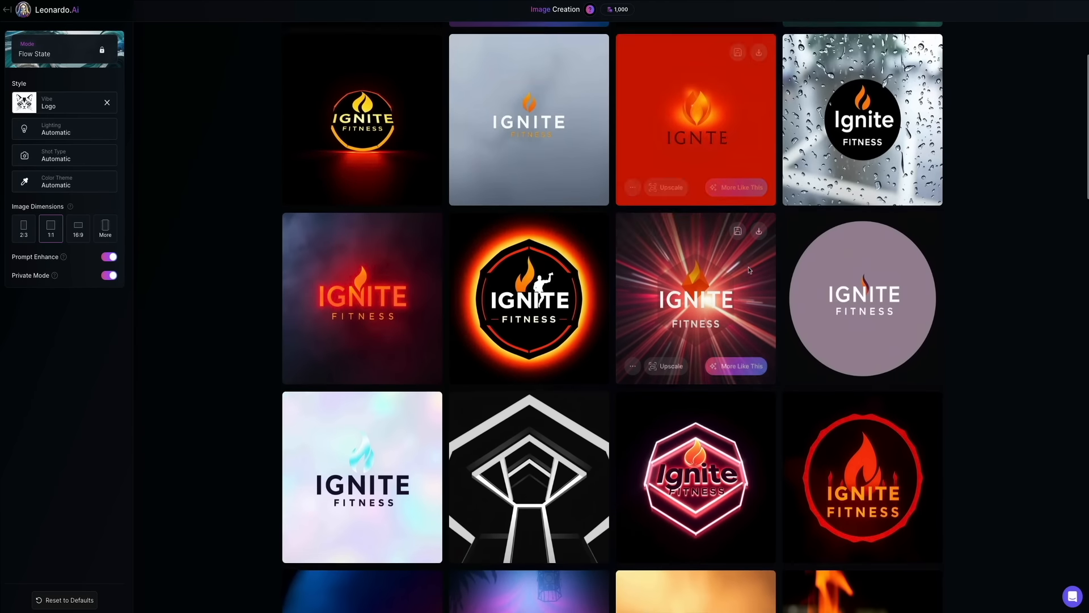
{"action": "scroll", "coordinate": [748, 267], "scroll_direction": "down", "scroll_amount": 5}
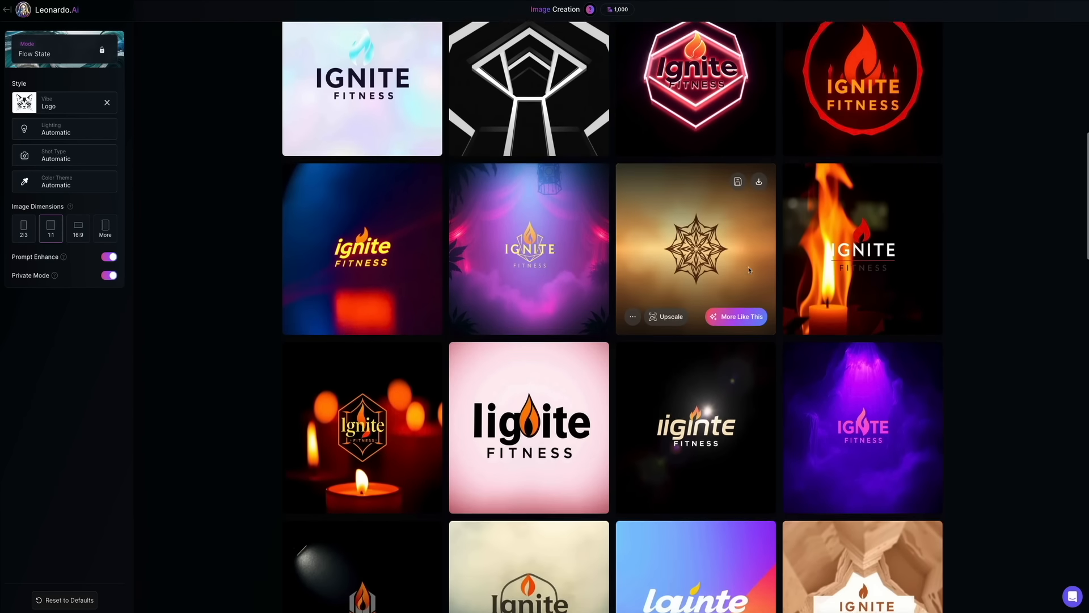
{"action": "scroll", "coordinate": [748, 268], "scroll_direction": "down", "scroll_amount": 4}
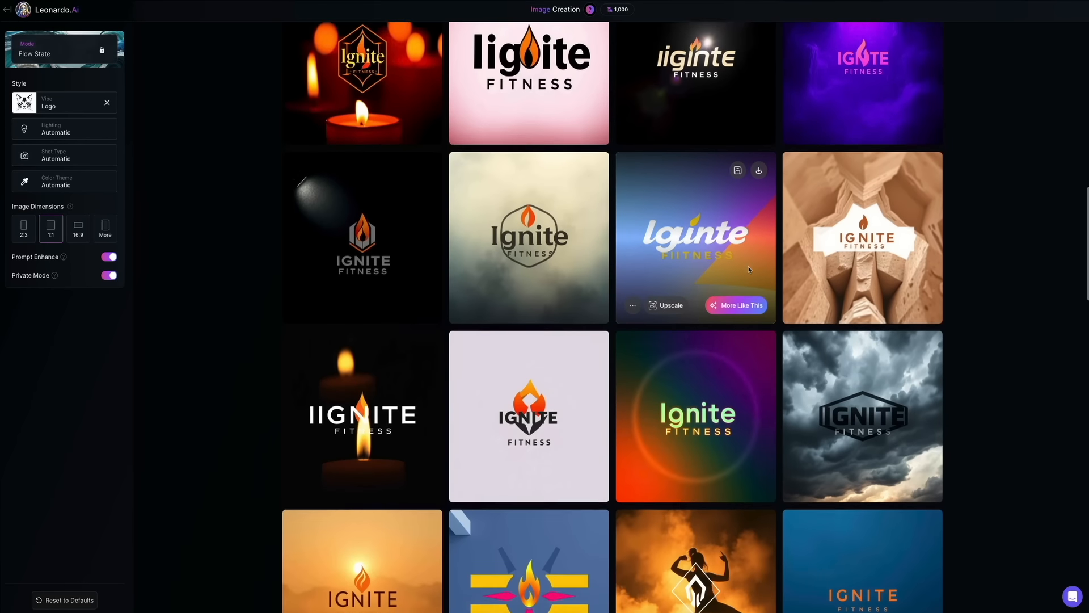
{"action": "scroll", "coordinate": [749, 269], "scroll_direction": "down", "scroll_amount": 5}
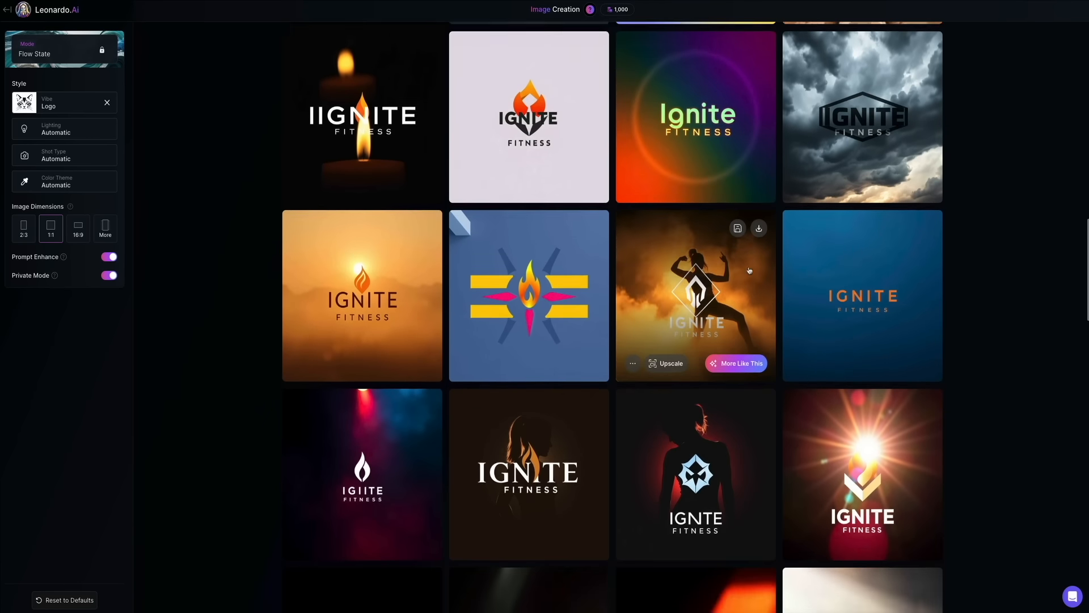
{"action": "scroll", "coordinate": [747, 267], "scroll_direction": "down", "scroll_amount": 4}
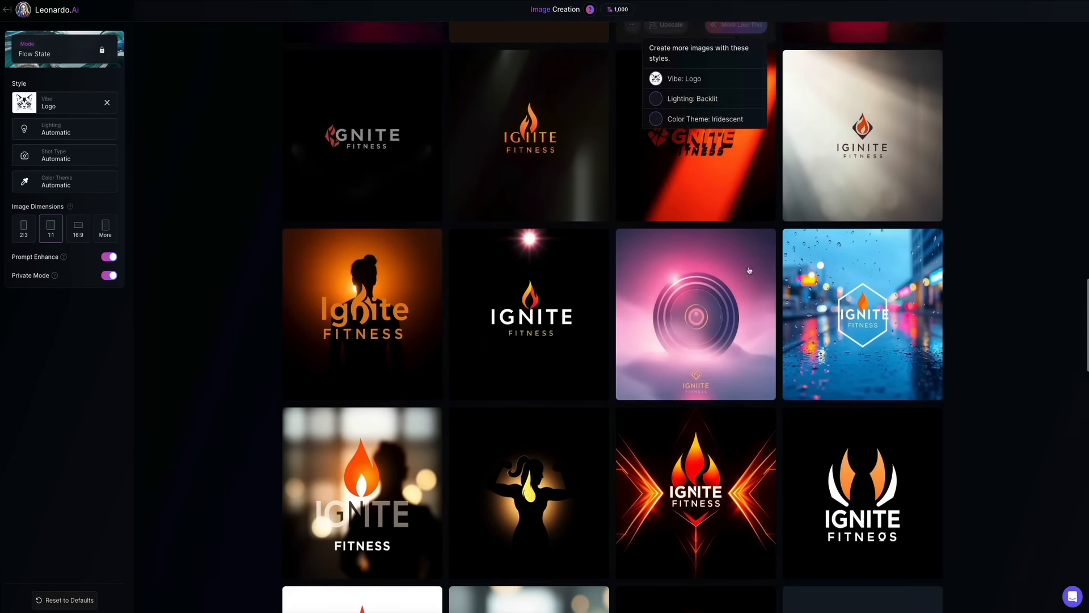
{"action": "scroll", "coordinate": [748, 267], "scroll_direction": "down", "scroll_amount": 4}
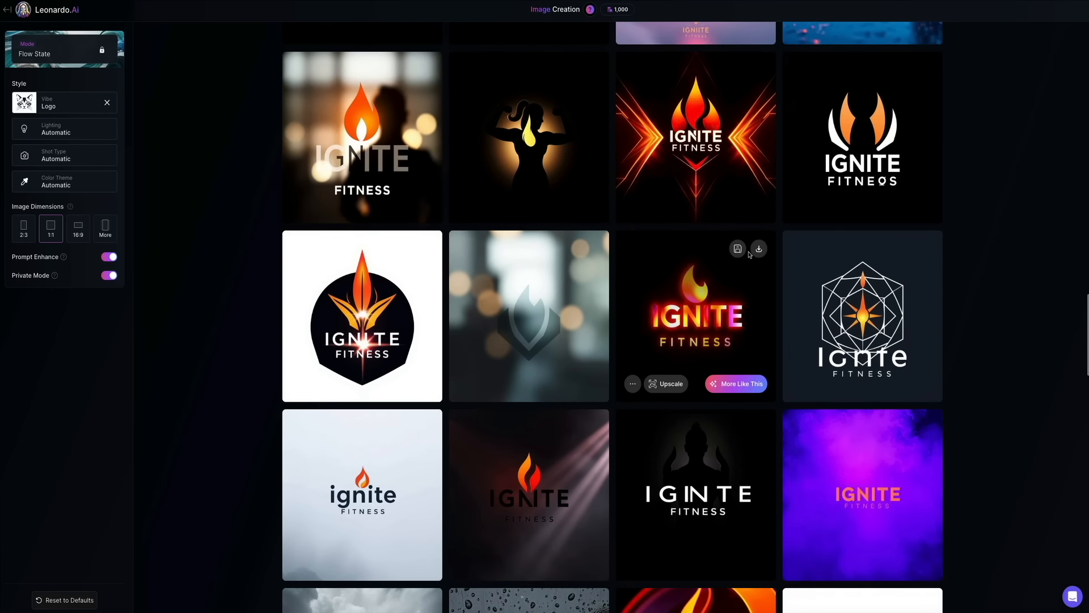
{"action": "scroll", "coordinate": [726, 265], "scroll_direction": "down", "scroll_amount": 4}
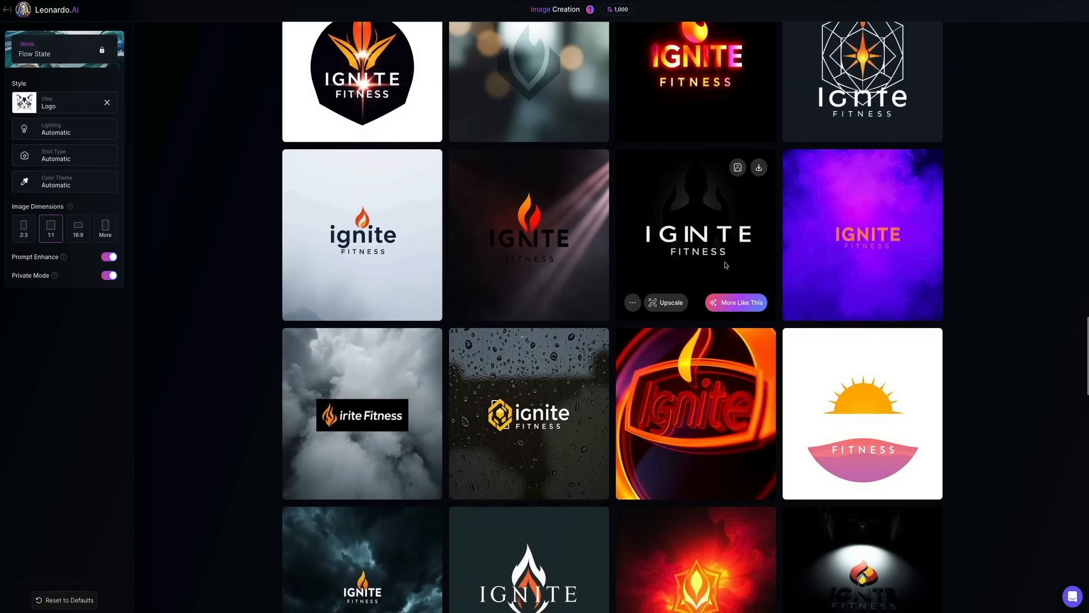
{"action": "scroll", "coordinate": [726, 266], "scroll_direction": "down", "scroll_amount": 2}
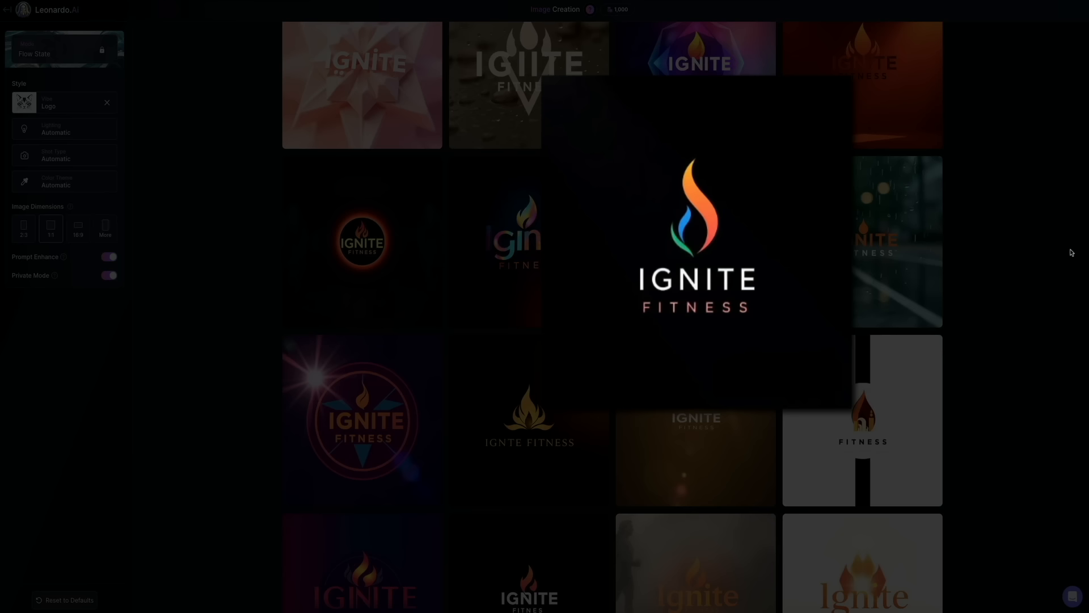
{"action": "left_click", "coordinate": [789, 226]}
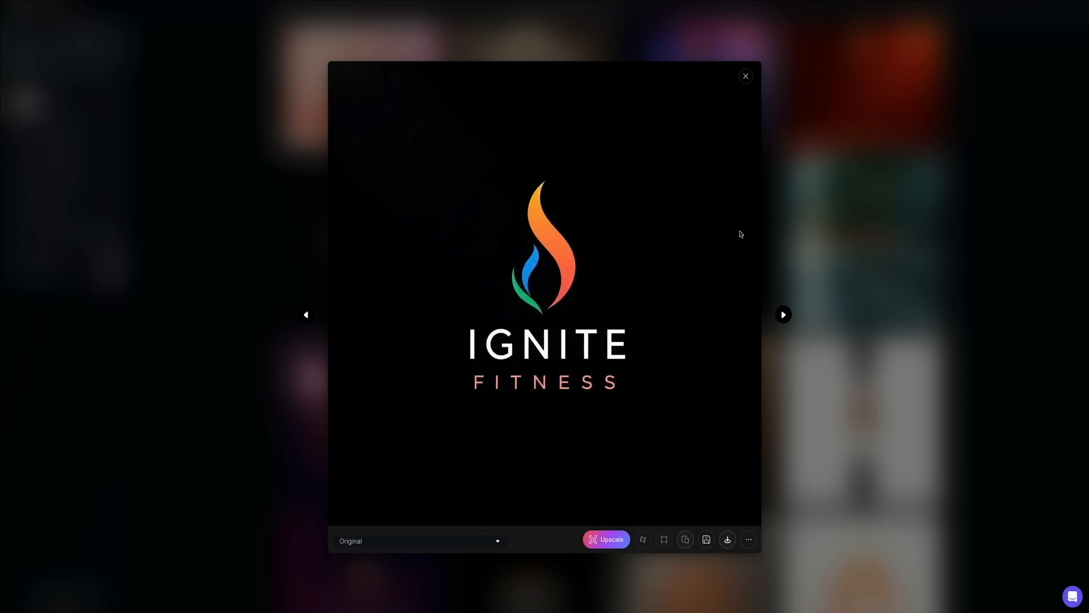
Step: Close the enlarged logo and generate more images like the Ignite Fitness logo with the orange, blue and green flame
{"action": "left_click", "coordinate": [747, 76]}
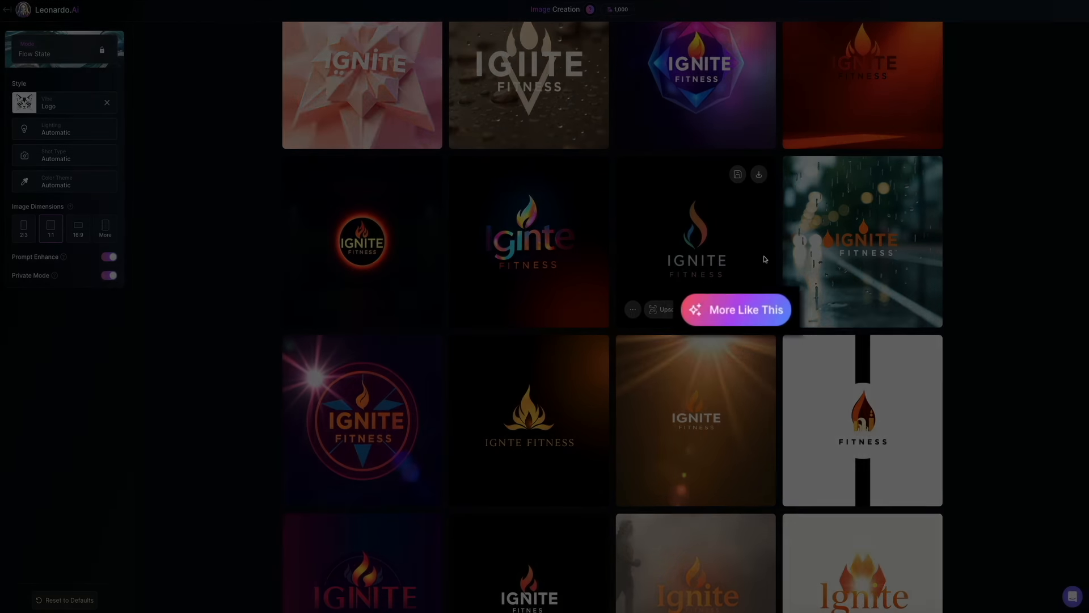
{"action": "mouse_move", "coordinate": [740, 315]}
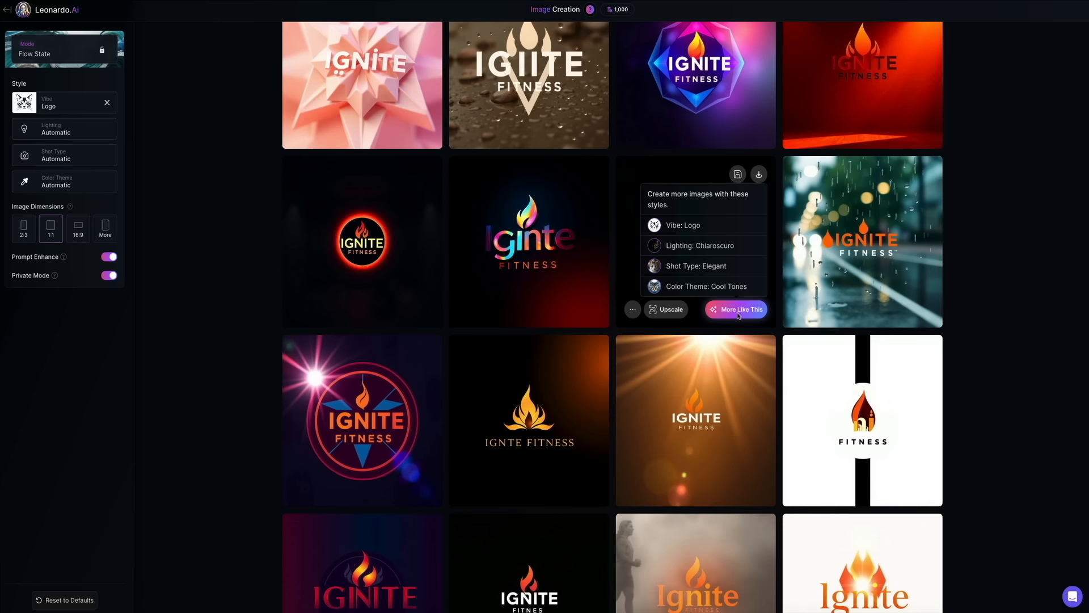
{"action": "left_click", "coordinate": [739, 315]}
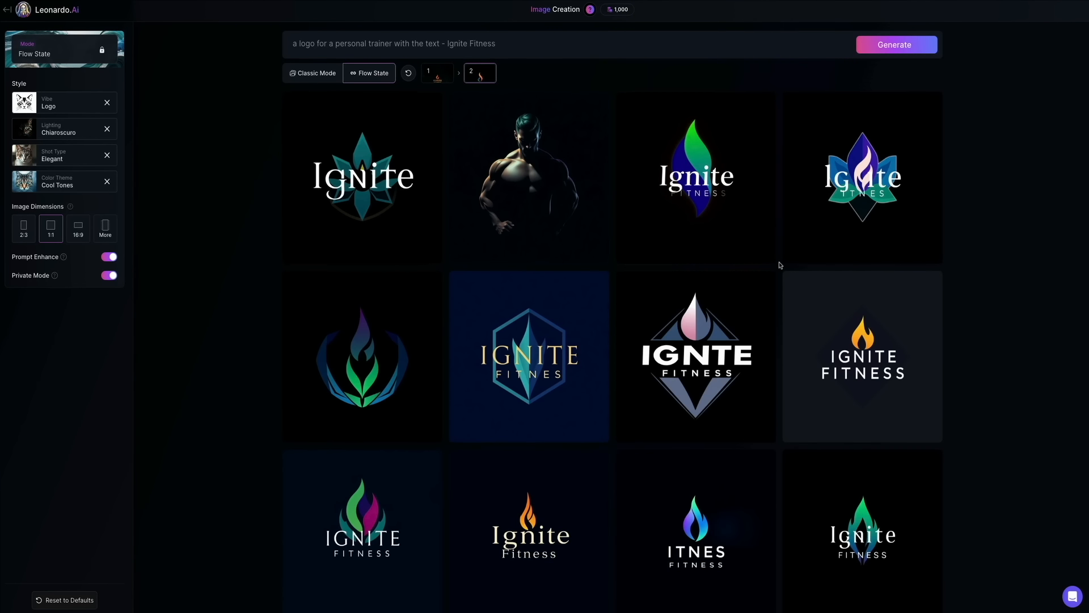
Step: Look through the new logo variations and download the one with an orange-red flame above IGNITE FITNESS on black
{"action": "scroll", "coordinate": [780, 265], "scroll_direction": "down", "scroll_amount": 4}
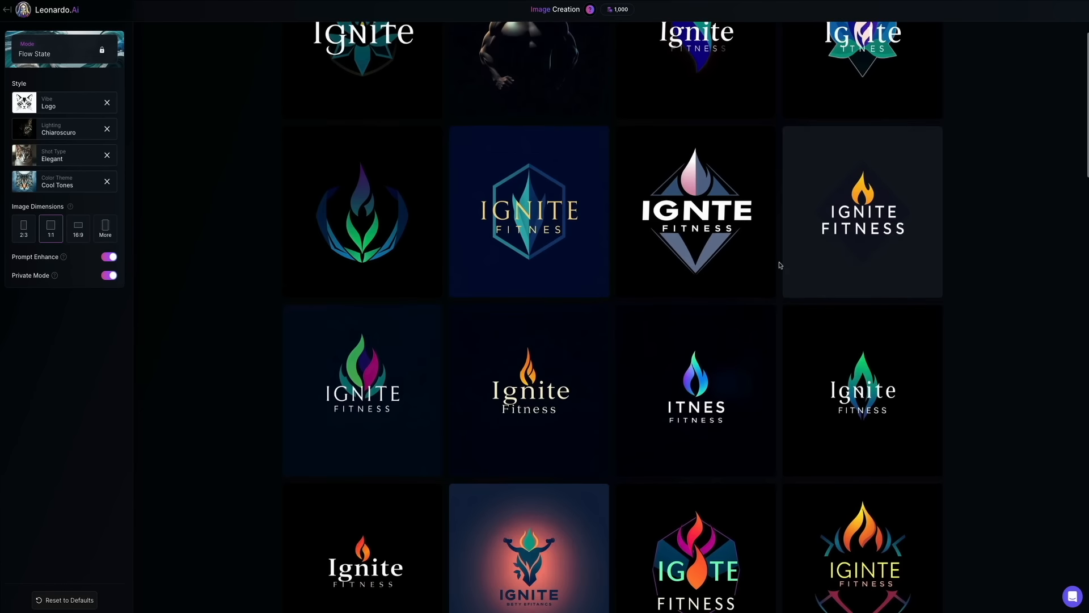
{"action": "scroll", "coordinate": [780, 265], "scroll_direction": "down", "scroll_amount": 3}
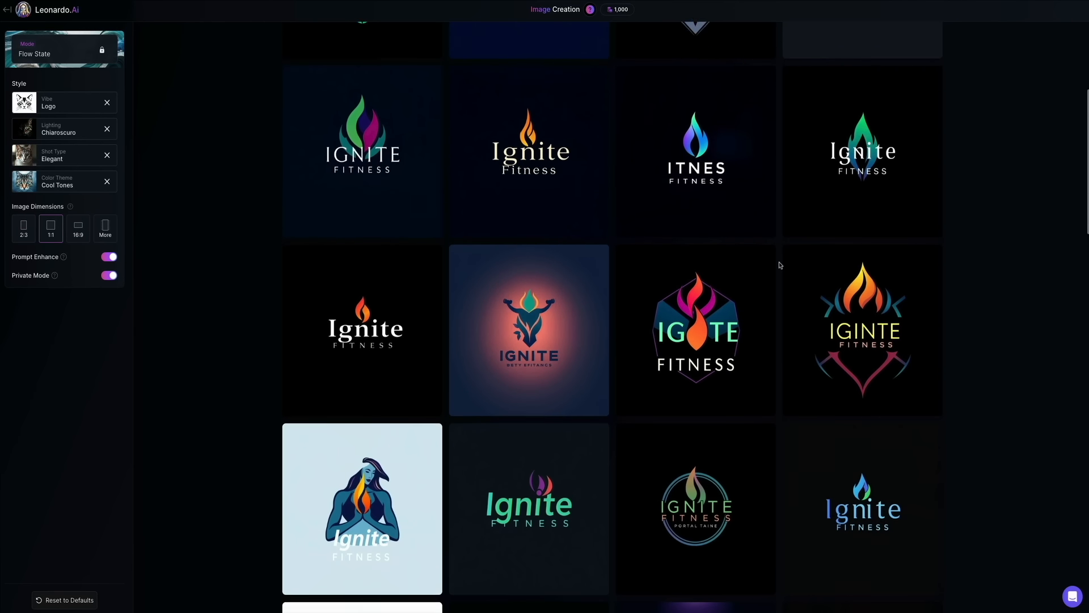
{"action": "scroll", "coordinate": [780, 265], "scroll_direction": "down", "scroll_amount": 3}
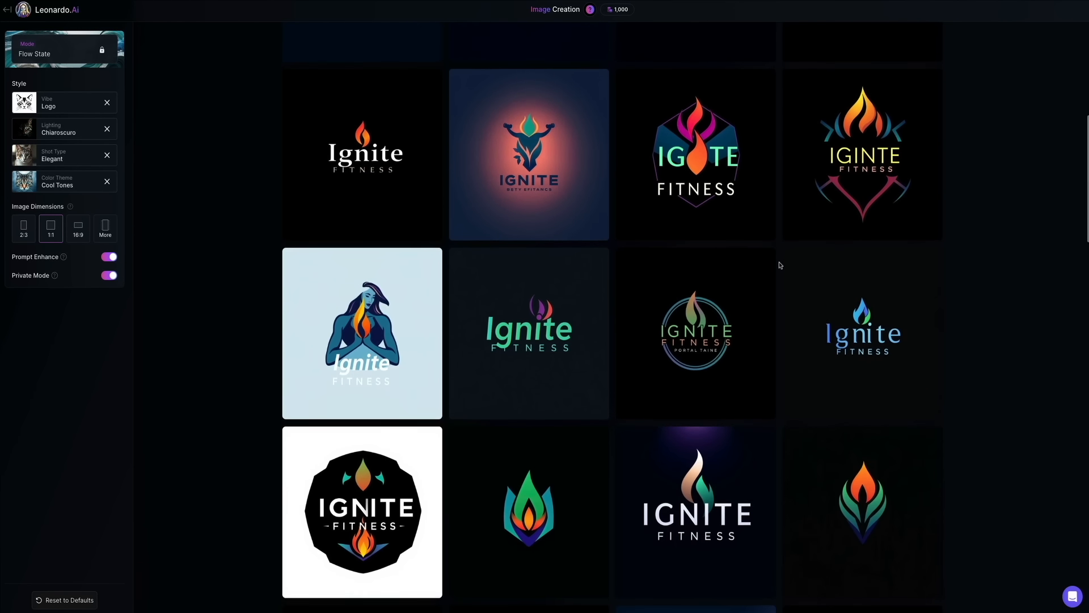
{"action": "scroll", "coordinate": [779, 265], "scroll_direction": "down", "scroll_amount": 2}
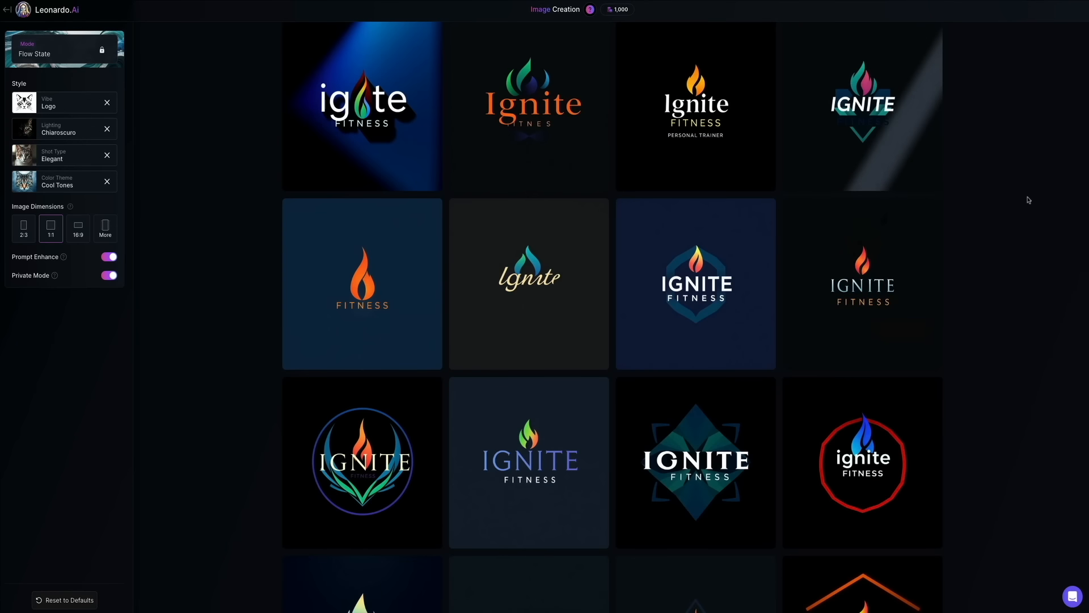
{"action": "left_click", "coordinate": [892, 232]}
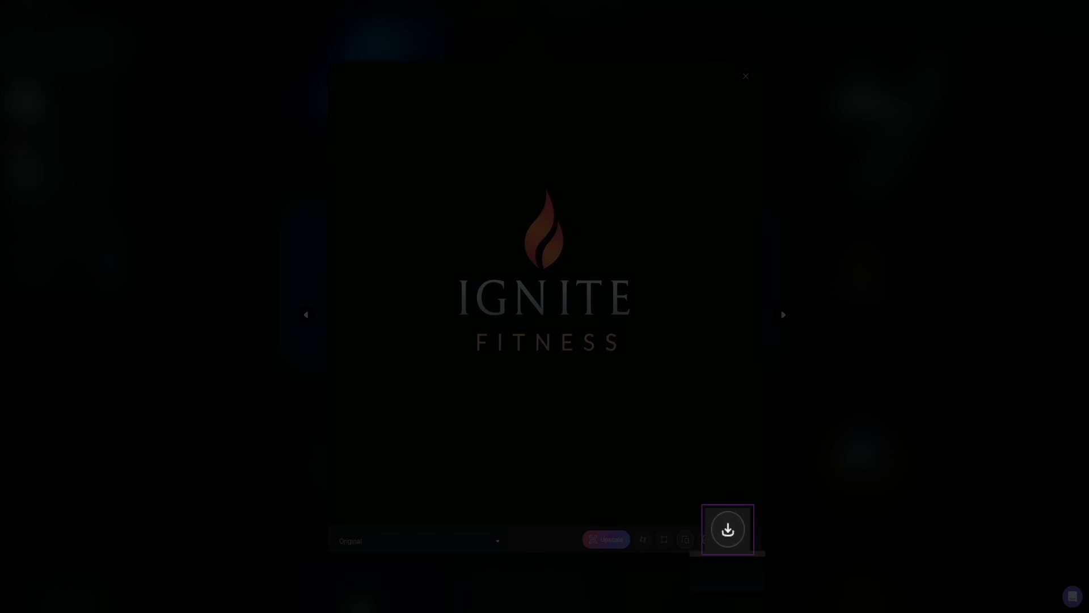
{"action": "left_click", "coordinate": [729, 538]}
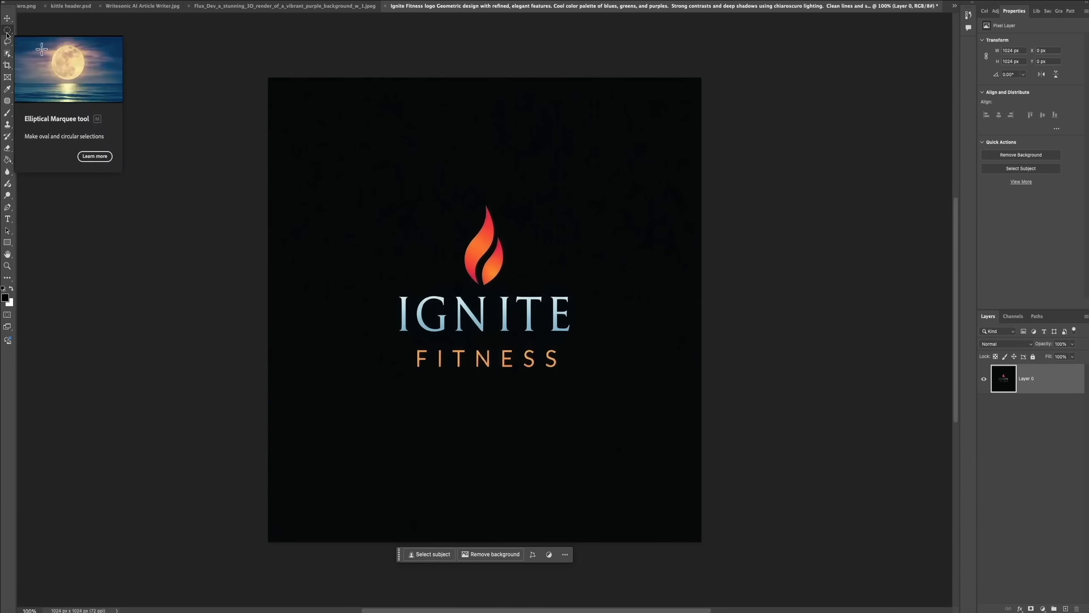
Step: In Photoshop, make an elliptical selection about 608 × 629 px around the downloaded logo, delete everything outside it and deselect
{"action": "right_click", "coordinate": [7, 33]}
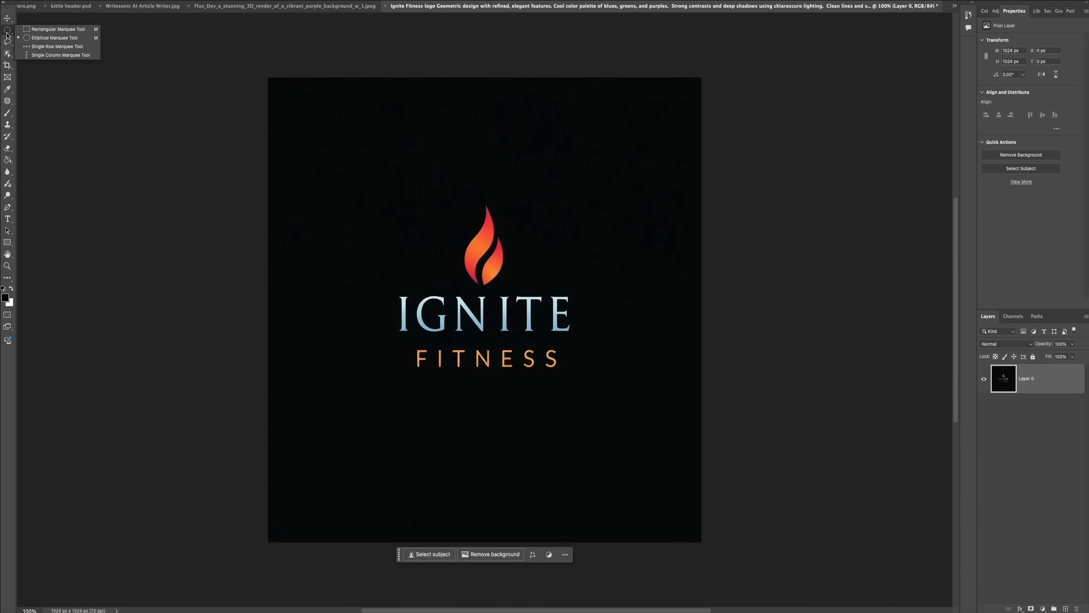
{"action": "left_click", "coordinate": [55, 37]}
{"action": "left_click_drag", "start_coordinate": [370, 169], "coordinate": [627, 454]}
{"action": "left_click_drag", "start_coordinate": [589, 364], "coordinate": [581, 368]}
{"action": "left_click", "coordinate": [636, 380]}
{"action": "key", "text": "super+z"}
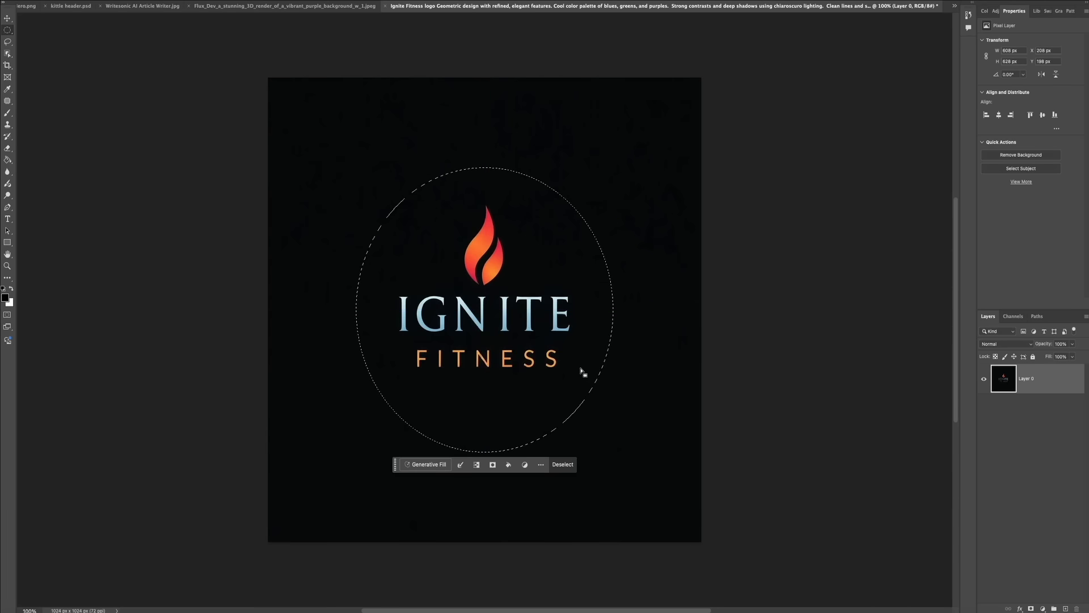
{"action": "left_click", "coordinate": [477, 468]}
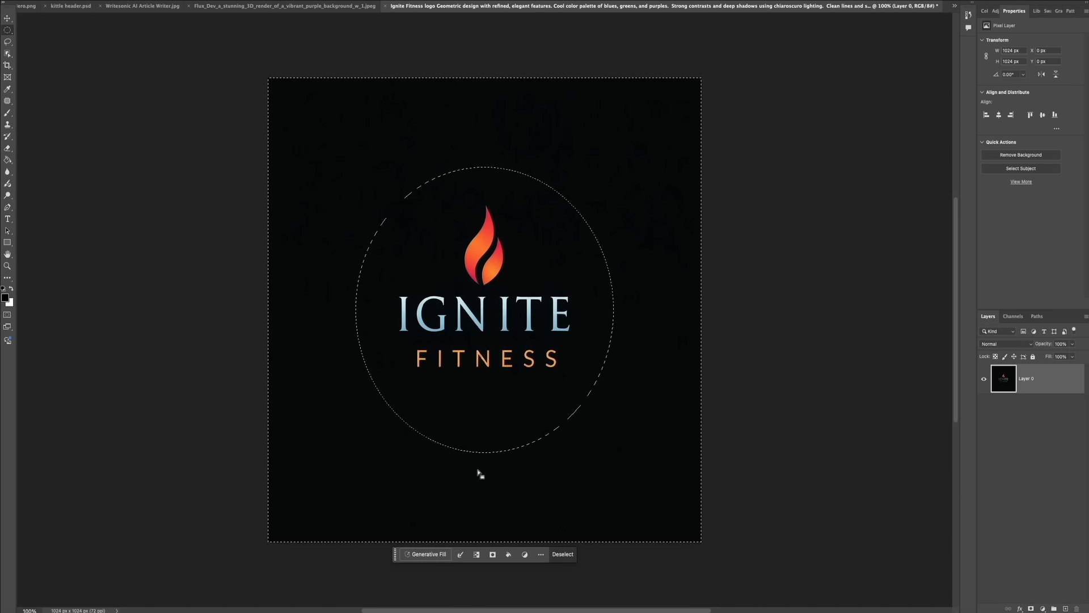
{"action": "key", "text": "Delete"}
{"action": "key", "text": "super+d"}
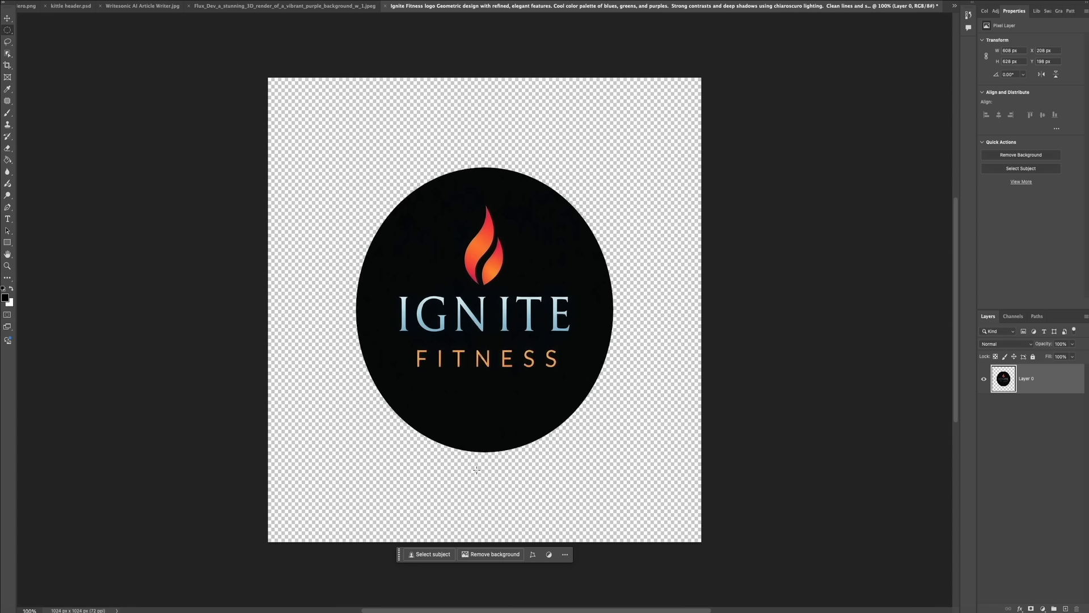
Step: Add a thin white Stroke effect, positioned outside, around the oval logo layer
{"action": "left_click", "coordinate": [1020, 608]}
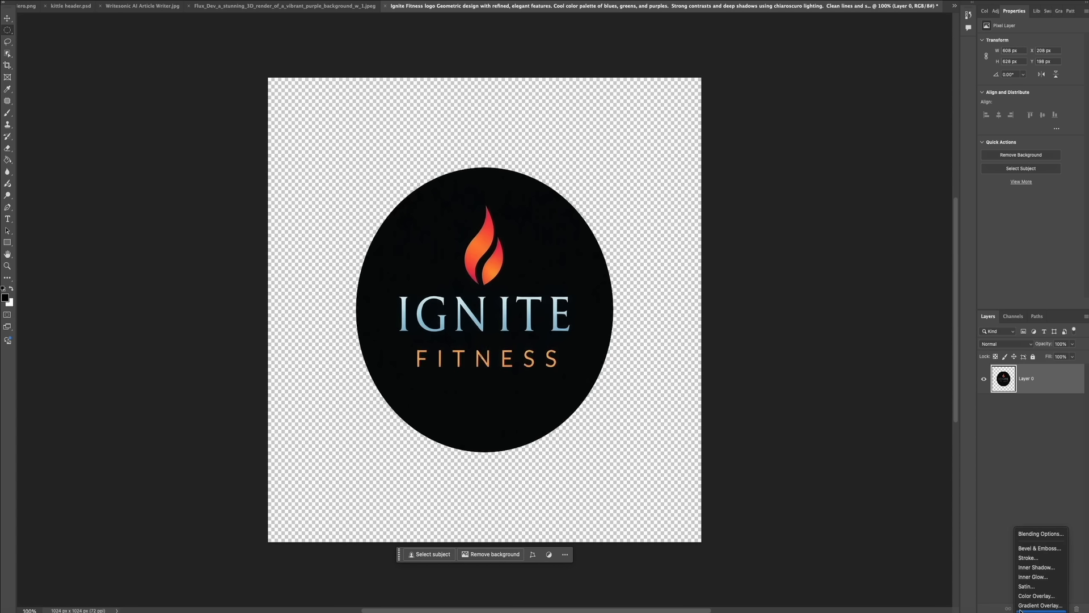
{"action": "left_click", "coordinate": [1028, 558]}
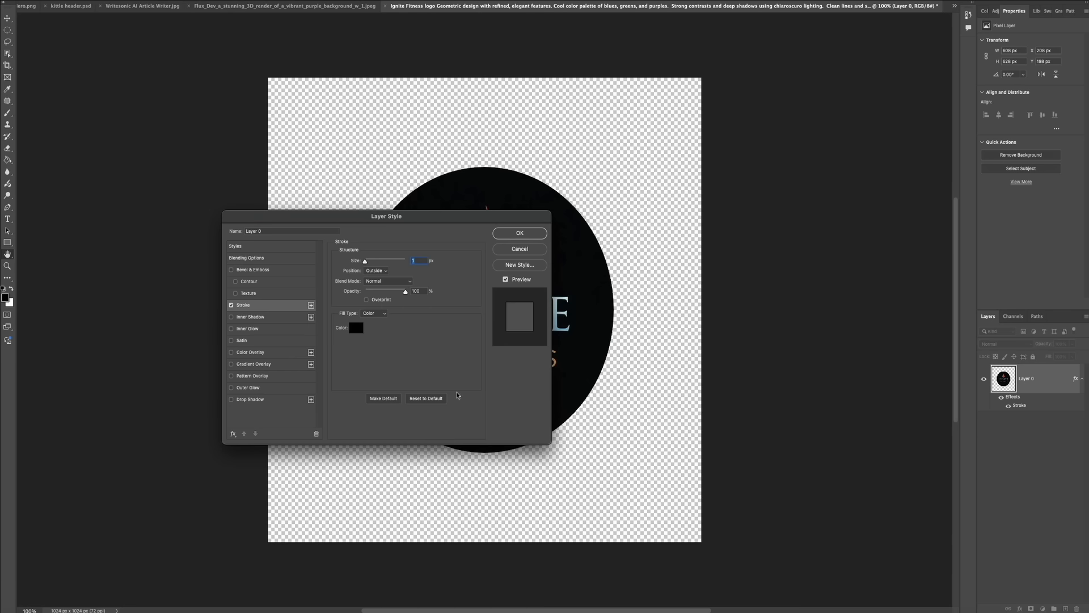
{"action": "left_click", "coordinate": [359, 328]}
{"action": "left_click", "coordinate": [29, 49]}
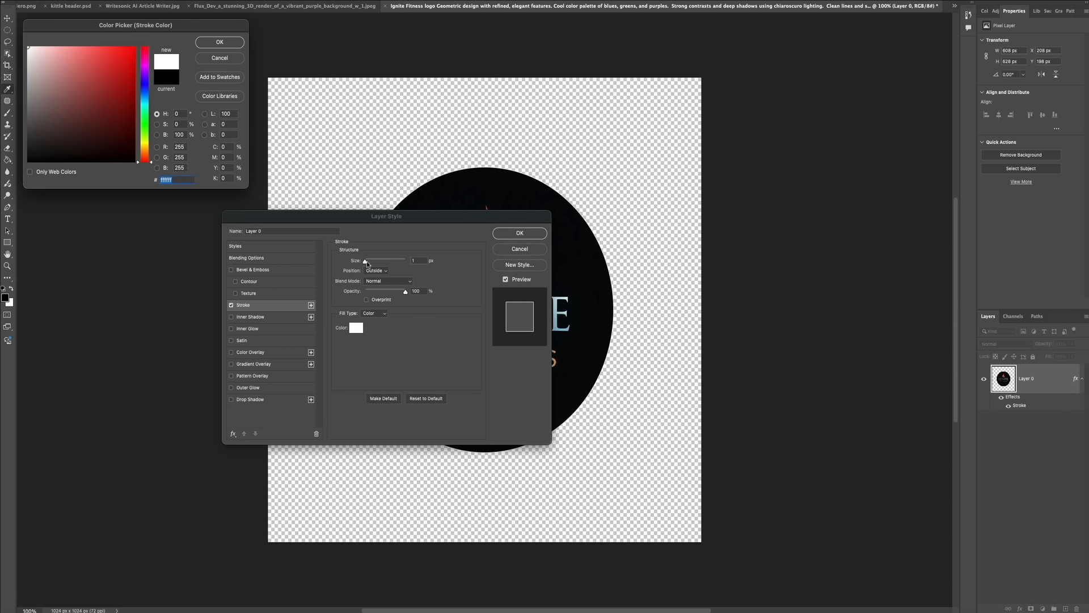
{"action": "left_click", "coordinate": [219, 42]}
{"action": "left_click_drag", "start_coordinate": [365, 261], "coordinate": [369, 264]}
{"action": "key", "text": "Down"}
{"action": "key", "text": "Down"}
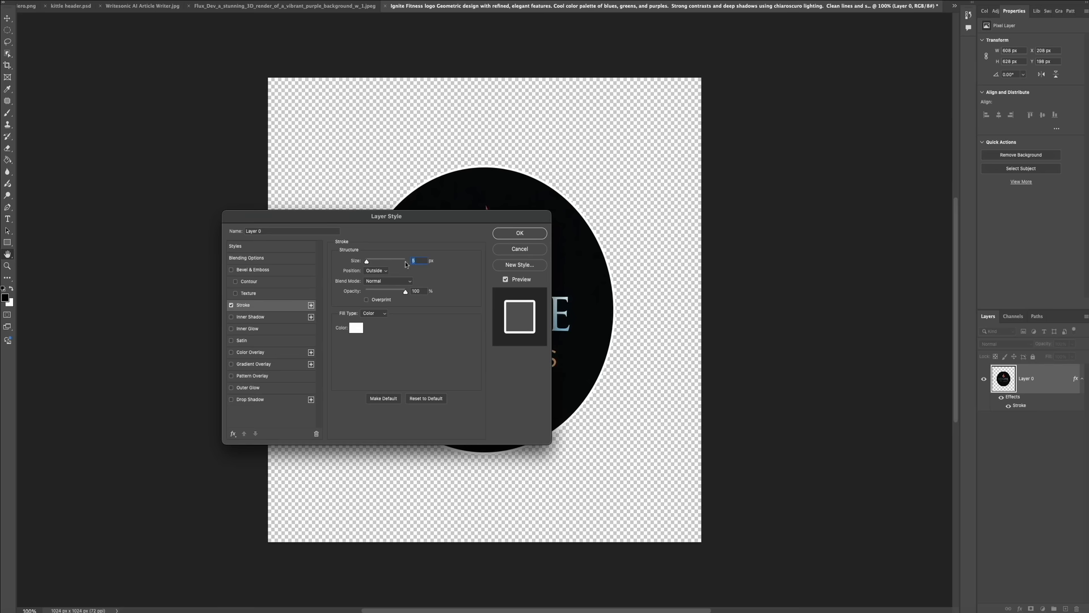
{"action": "key", "text": "Return"}
Step: Add a Bevel & Emboss effect to the oval logo layer, adjusting its style, size, soften and gloss contour
{"action": "left_click", "coordinate": [1019, 609]}
{"action": "left_click", "coordinate": [1041, 550]}
{"action": "left_click_drag", "start_coordinate": [454, 218], "coordinate": [257, 363]}
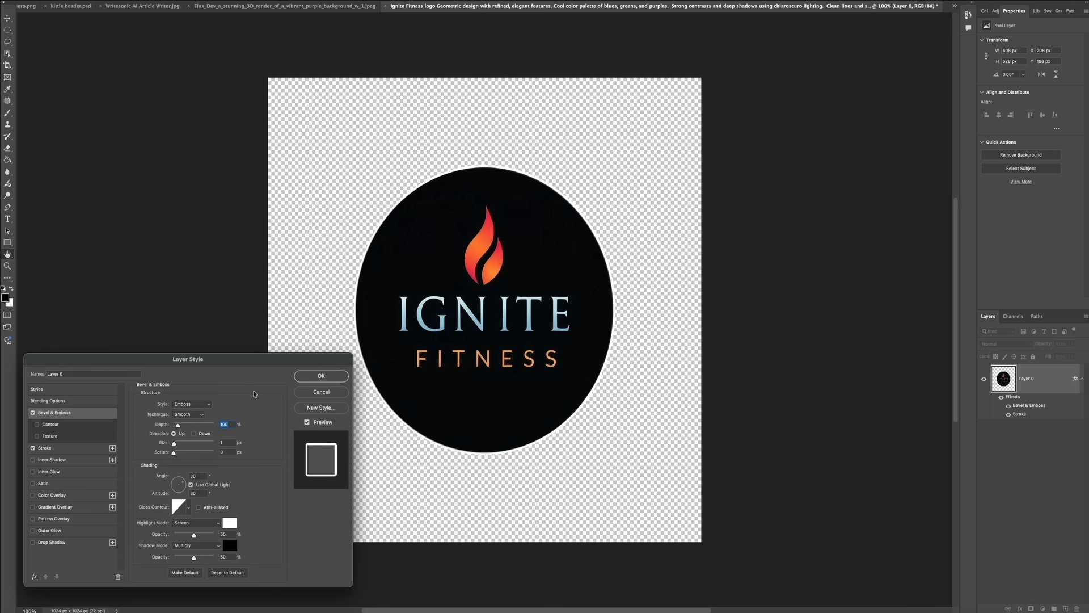
{"action": "left_click", "coordinate": [196, 404]}
{"action": "left_click", "coordinate": [201, 385]}
{"action": "left_click", "coordinate": [203, 404]}
{"action": "left_click", "coordinate": [201, 423]}
{"action": "left_click_drag", "start_coordinate": [174, 444], "coordinate": [175, 444]}
{"action": "left_click_drag", "start_coordinate": [175, 453], "coordinate": [175, 453]}
{"action": "left_click", "coordinate": [189, 508]}
{"action": "left_click", "coordinate": [260, 496]}
{"action": "key", "text": "Return"}
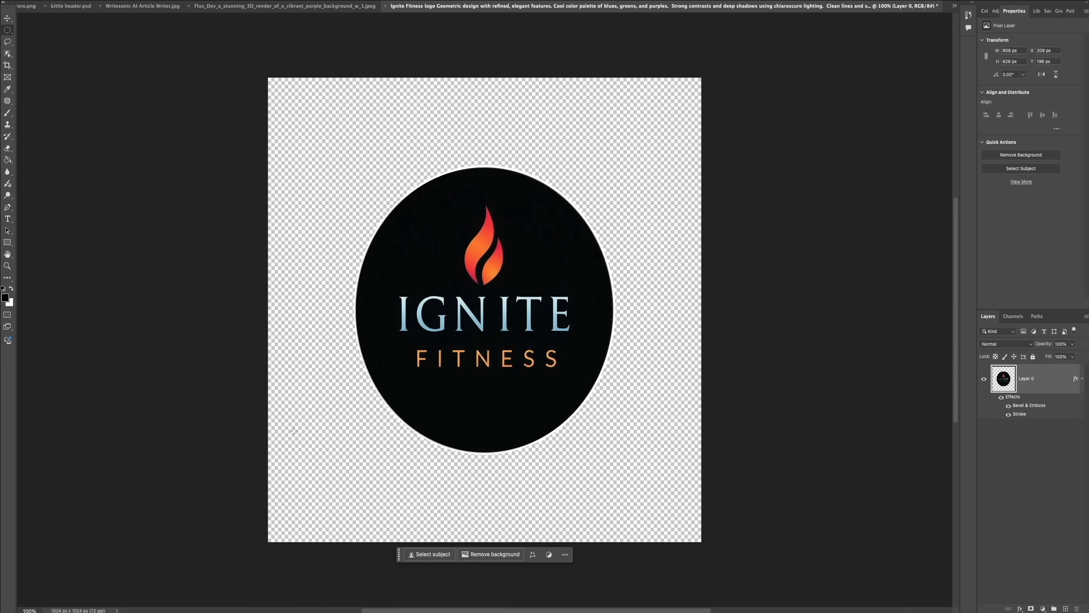
Step: Create a new layer beneath the logo layer and fill it with white using the Paint Bucket
{"action": "left_click", "coordinate": [1065, 608], "text": "ctrl"}
{"action": "left_click", "coordinate": [6, 299]}
{"action": "left_click", "coordinate": [29, 46]}
{"action": "left_click", "coordinate": [219, 41]}
{"action": "left_click", "coordinate": [7, 160]}
{"action": "left_click", "coordinate": [297, 158]}
Step: Refill the layer beneath the logo with light grey, inspect the logo's edge up close and hide that layer
{"action": "left_click", "coordinate": [6, 298]}
{"action": "left_click", "coordinate": [29, 80]}
{"action": "left_click", "coordinate": [219, 41]}
{"action": "key", "text": "super+plus"}
{"action": "scroll", "coordinate": [166, 355], "scroll_direction": "down", "scroll_amount": 1}
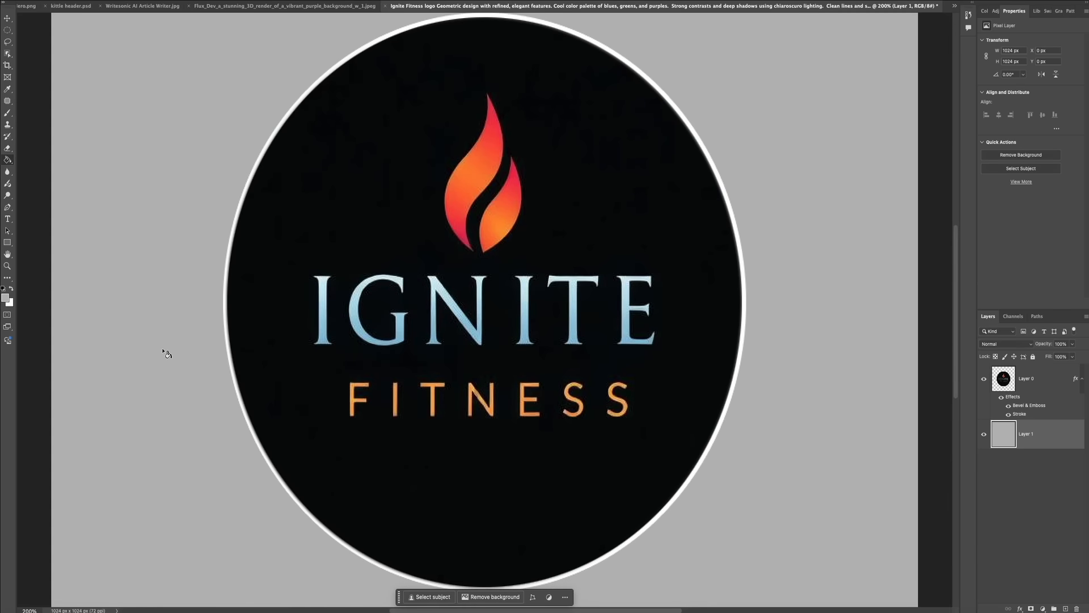
{"action": "key", "text": "super+minus"}
{"action": "left_click", "coordinate": [984, 434]}
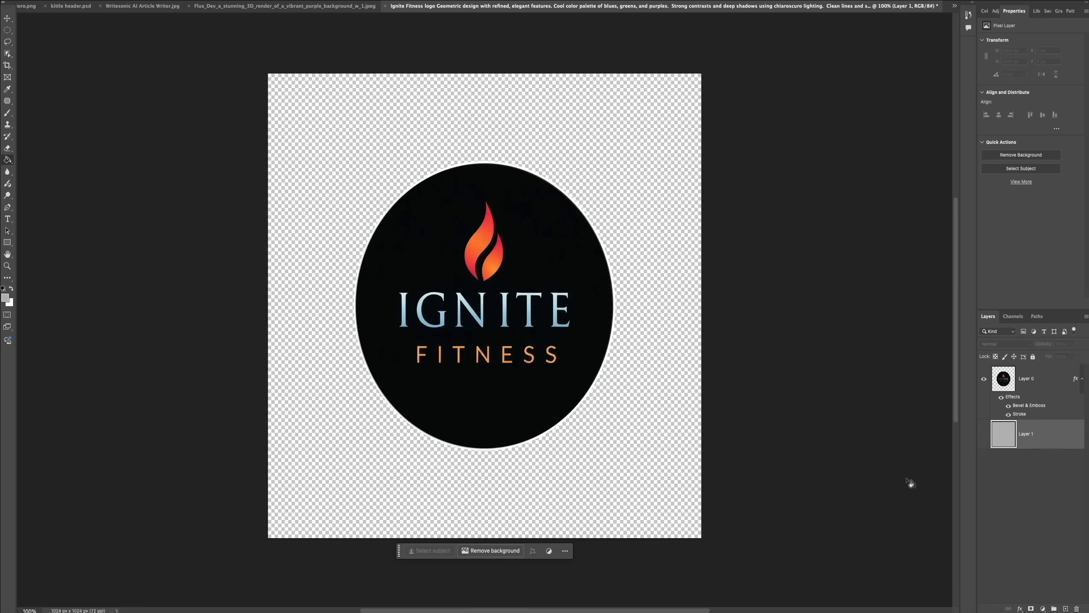